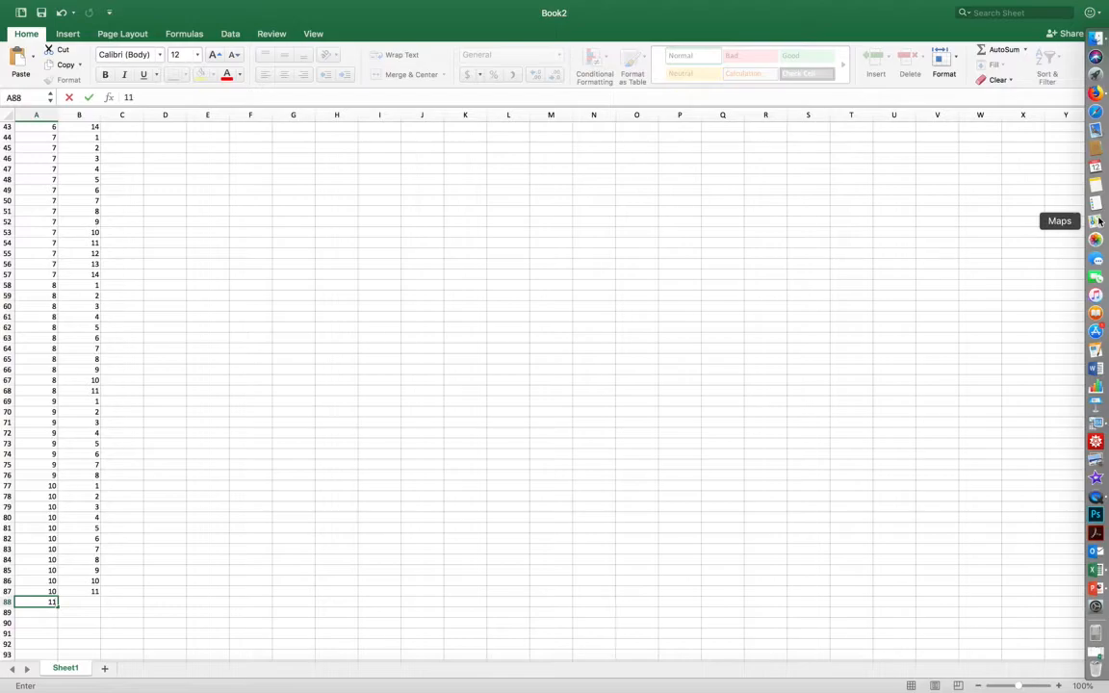
# - Switch to TI-SmartView and examine list L4 from the 10s down to the last 11 to see which entries hold 11
pyautogui.click(1095, 422)
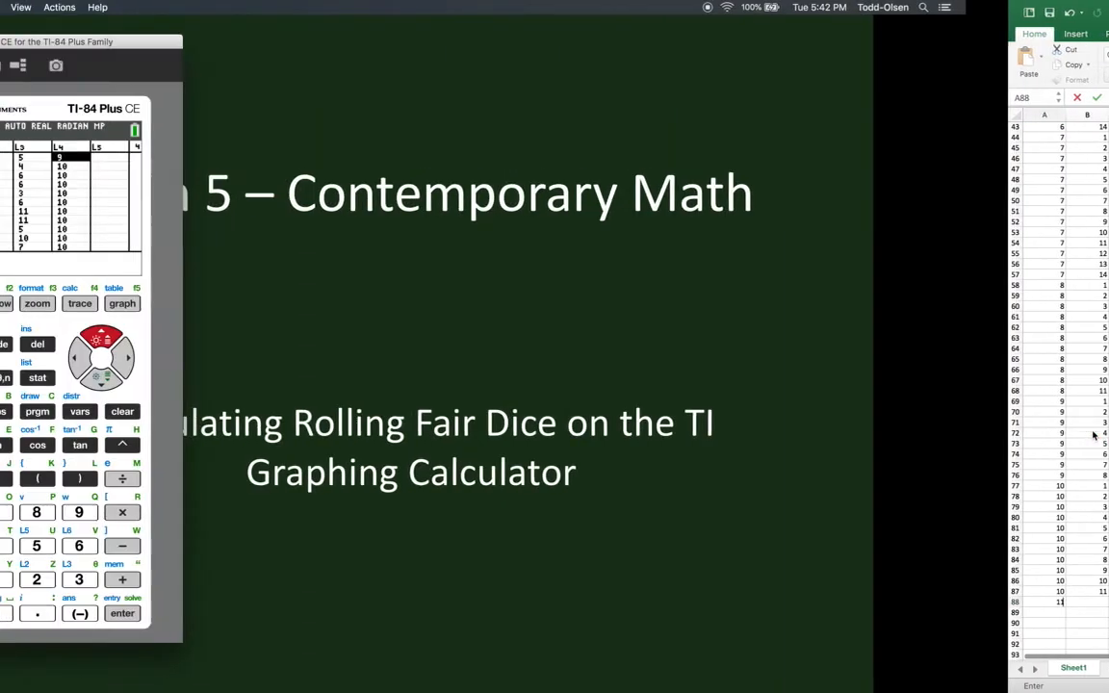
pyautogui.press('Down')
pyautogui.press('Down')
pyautogui.press('Down')
pyautogui.press('Down')
pyautogui.press('Down')
pyautogui.press('Down')
pyautogui.press('Down')
pyautogui.press('Down')
pyautogui.press('Down')
pyautogui.press('Down')
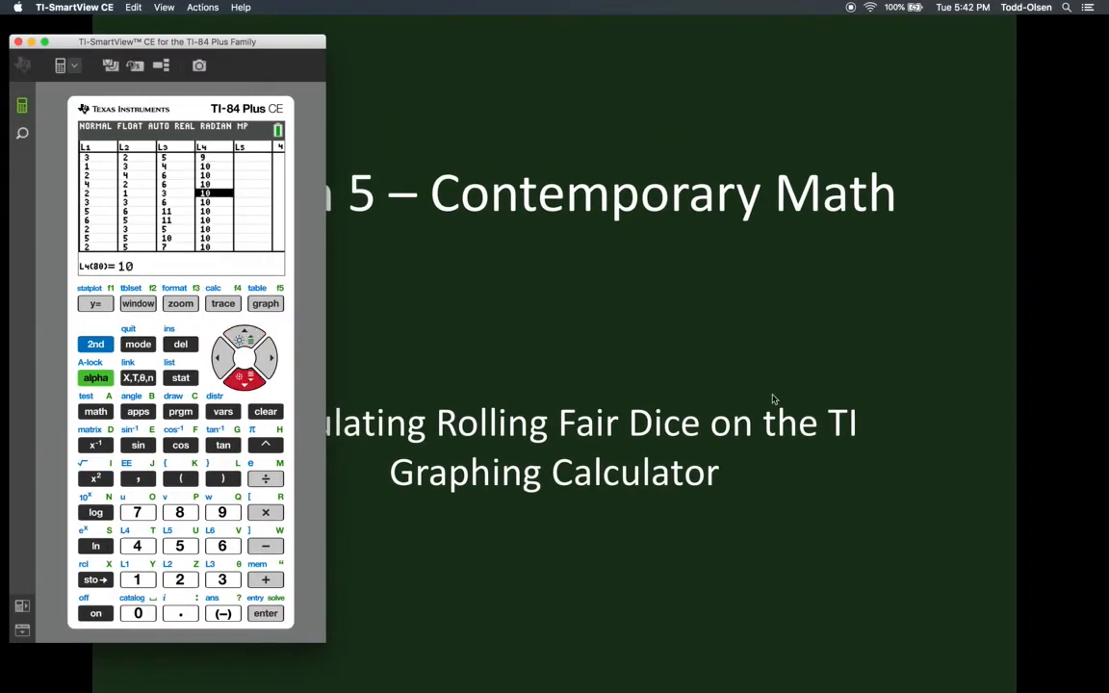
pyautogui.press('Down')
pyautogui.press('Down')
pyautogui.press('Down')
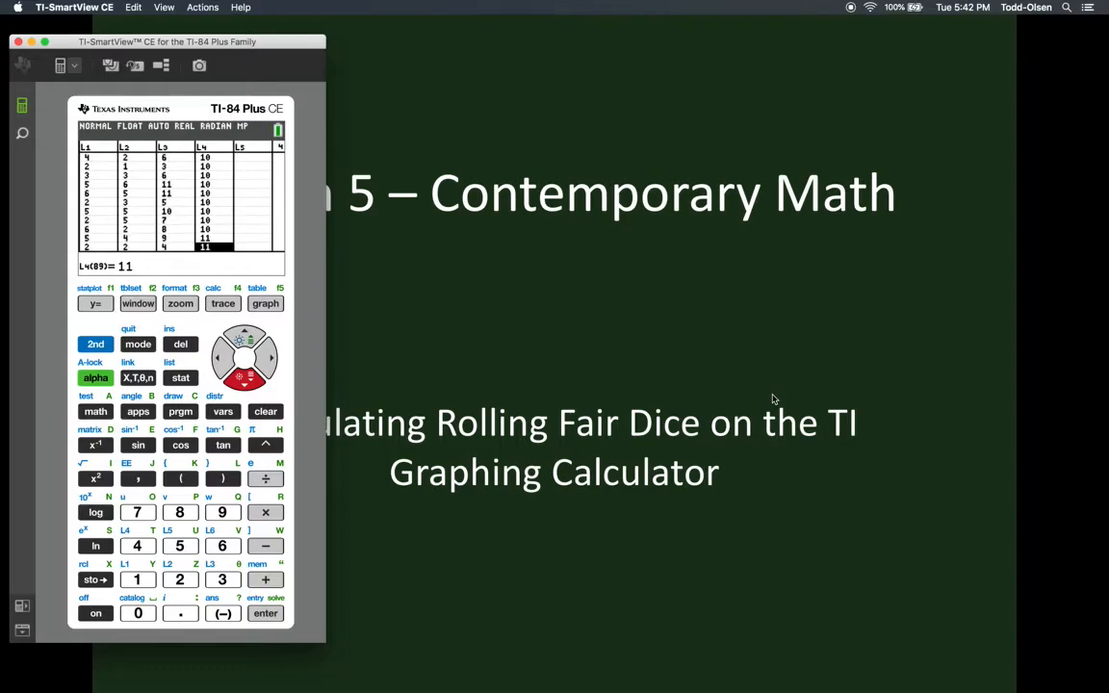
pyautogui.press('Up')
pyautogui.press('Down')
pyautogui.press('Down')
pyautogui.press('Down')
pyautogui.press('Down')
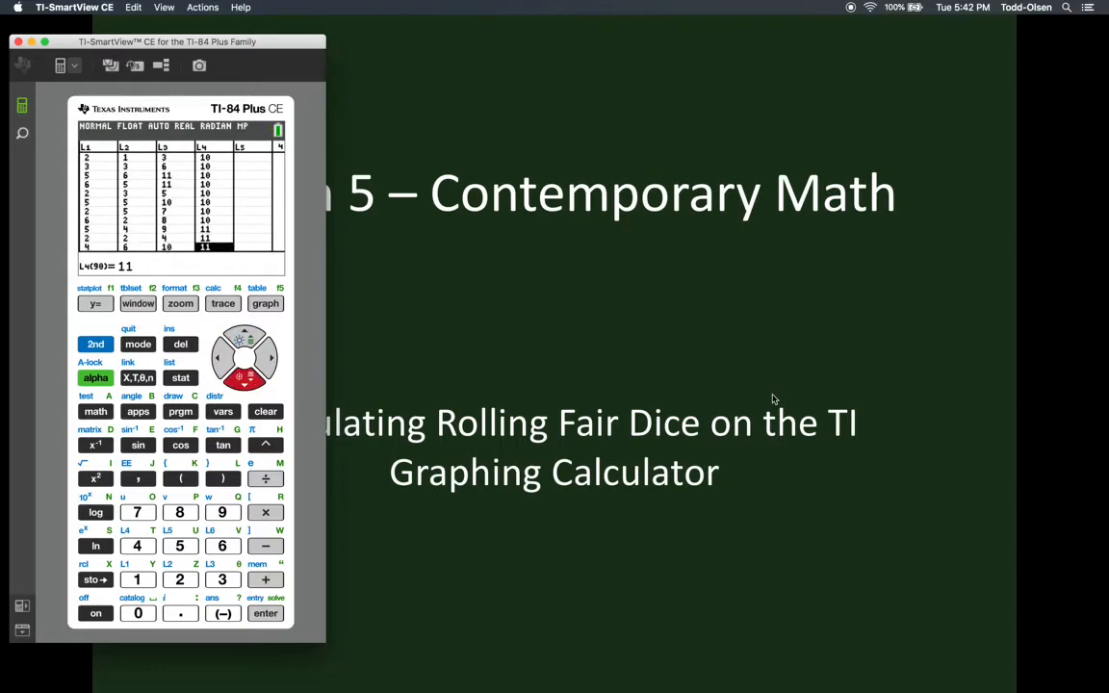
pyautogui.press('Down')
pyautogui.press('Down')
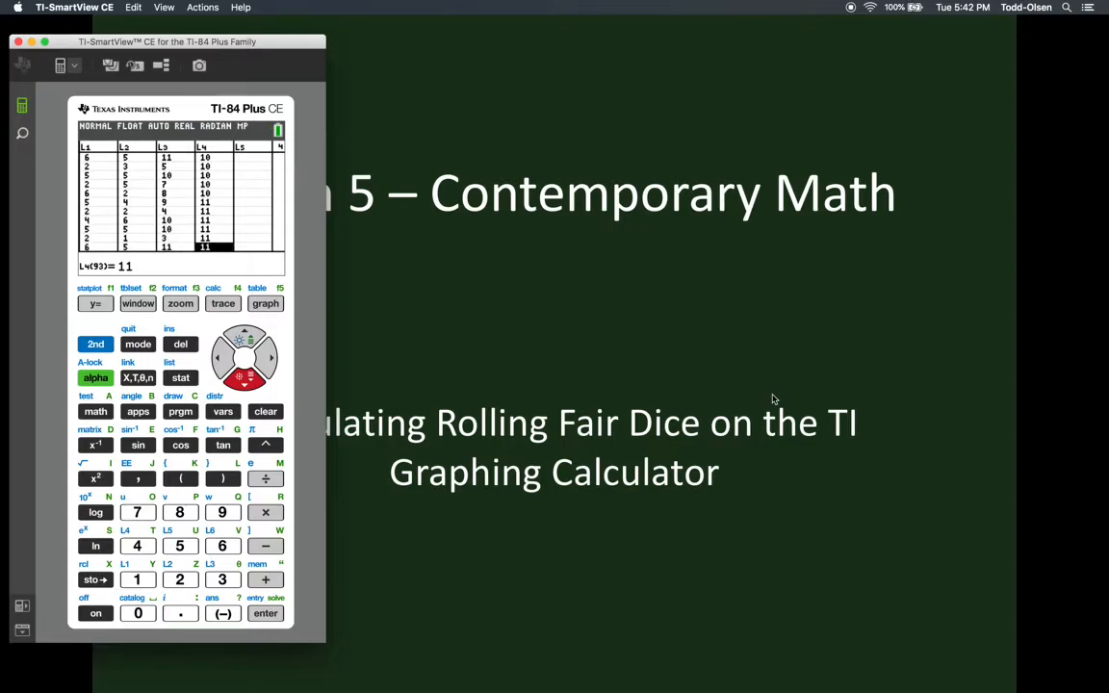
pyautogui.press('Down')
pyautogui.press('Down')
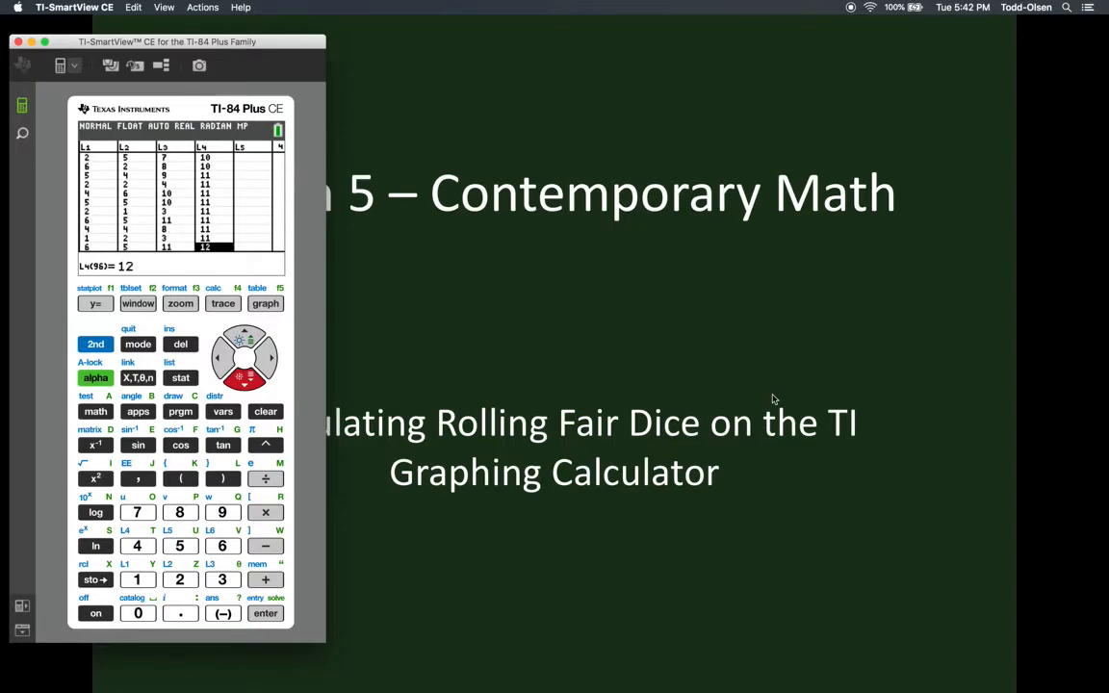
pyautogui.press('Up')
pyautogui.moveTo(1098, 252)
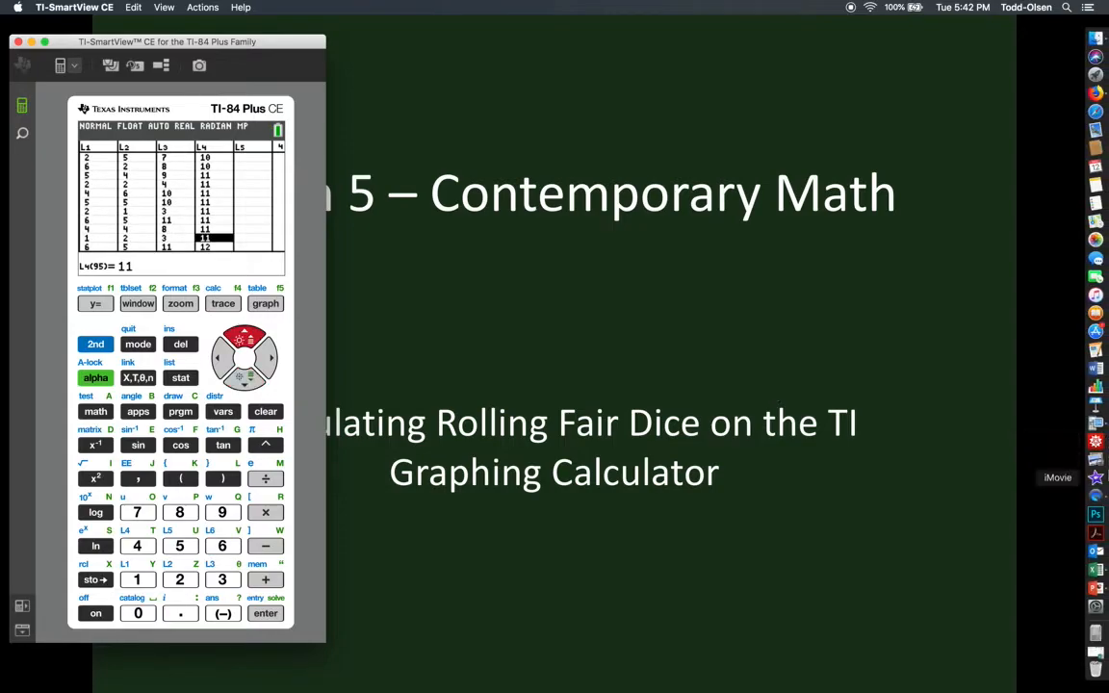
# - Switch back to Excel and enter 11 in each cell from A88 through A95
pyautogui.click(1100, 570)
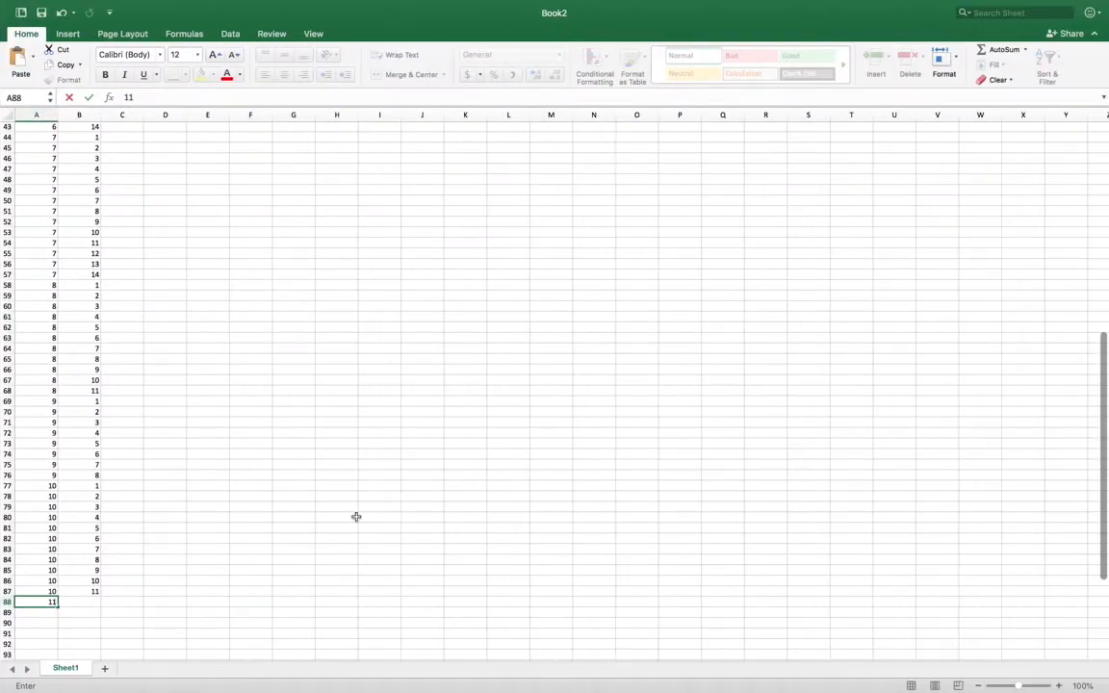
pyautogui.press('Return')
pyautogui.write('11')
pyautogui.press('Return')
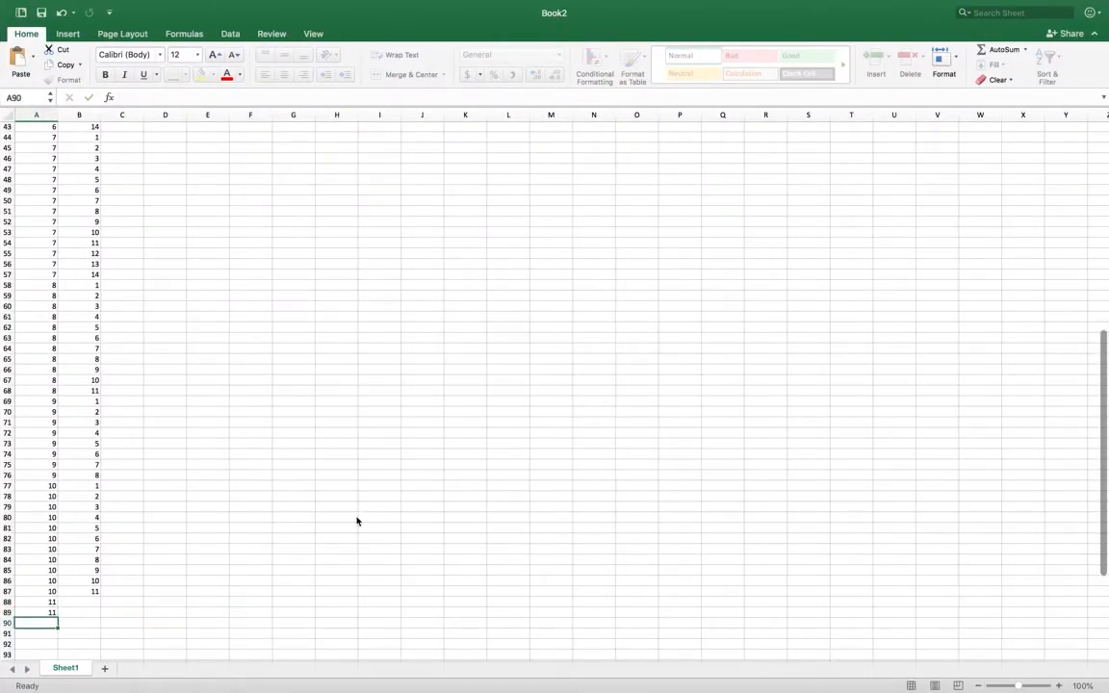
pyautogui.write('11')
pyautogui.press('Return')
pyautogui.write('11')
pyautogui.press('Return')
pyautogui.write('11')
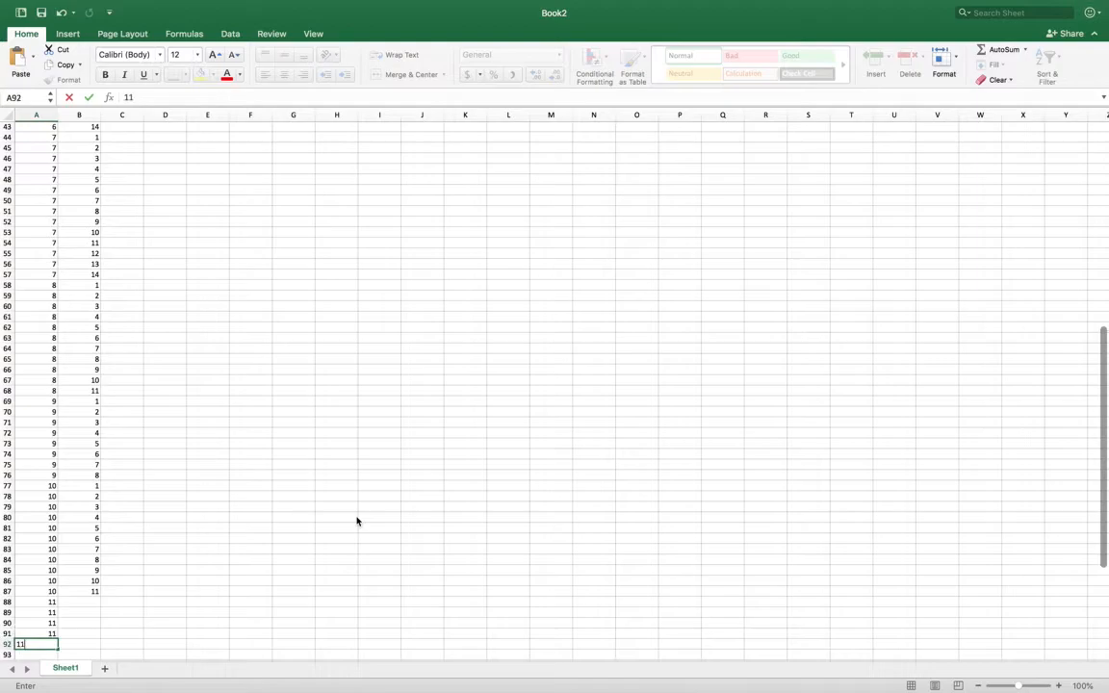
pyautogui.press('Return')
pyautogui.write('11')
pyautogui.press('Return')
pyautogui.write('11')
pyautogui.press('Return')
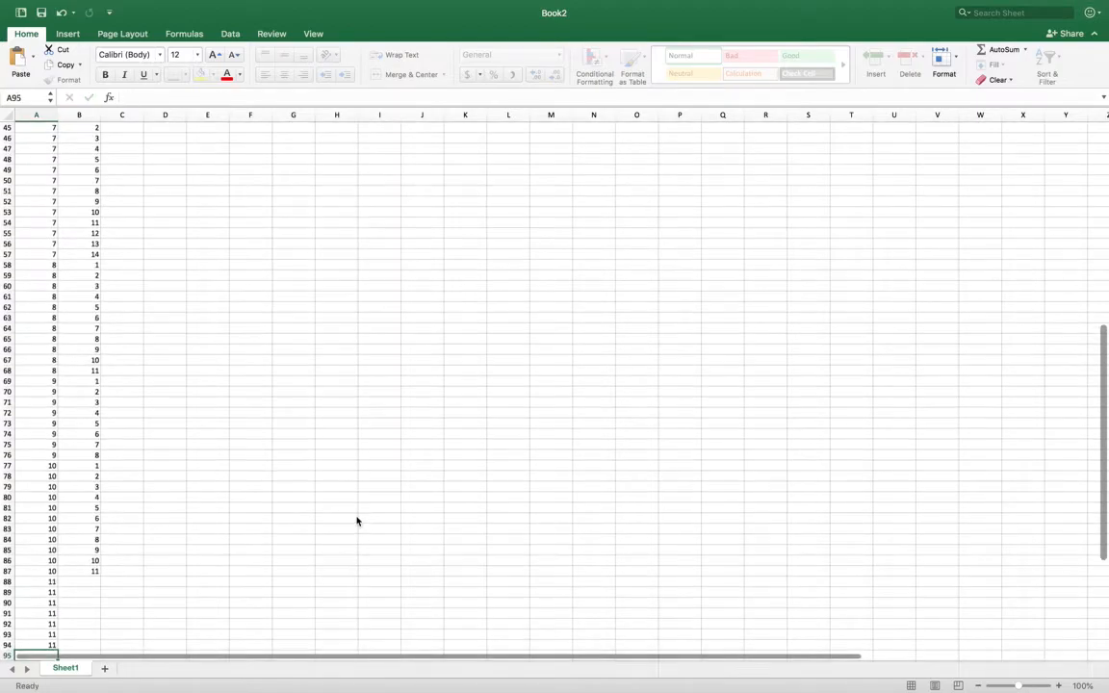
pyautogui.write('11')
pyautogui.press('Return')
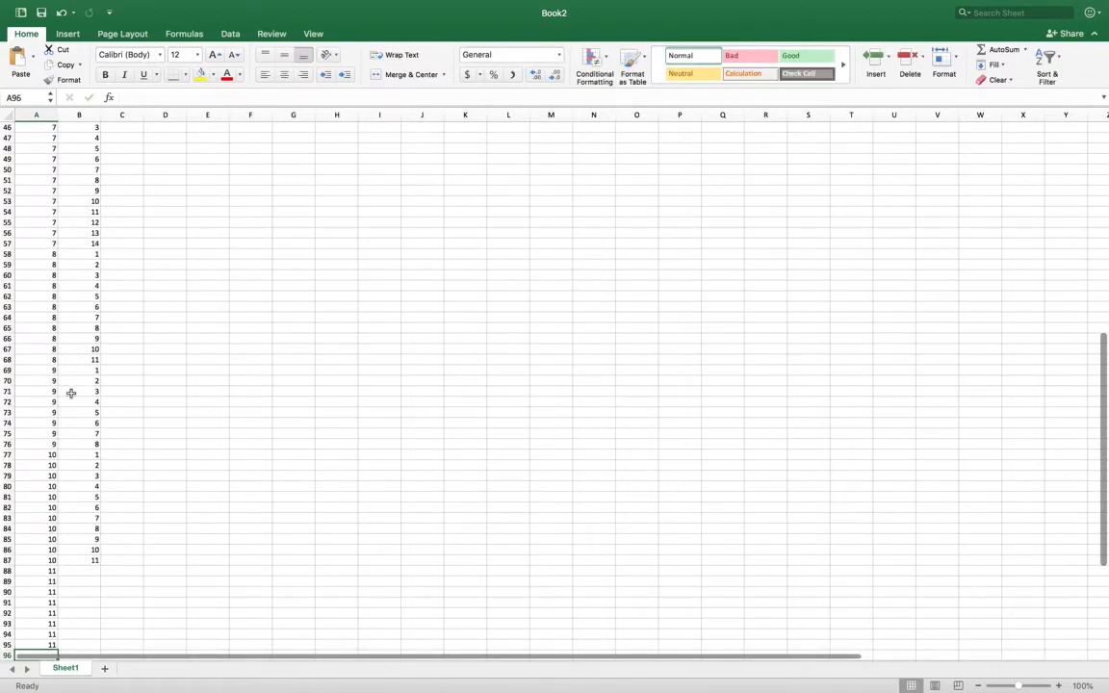
# - Copy the counts 1 to 8 from B69:B76 into B88:B95 beside the 11s, and select cell A96
pyautogui.moveTo(83, 370); pyautogui.dragTo(69, 441)
pyautogui.press('super+c')
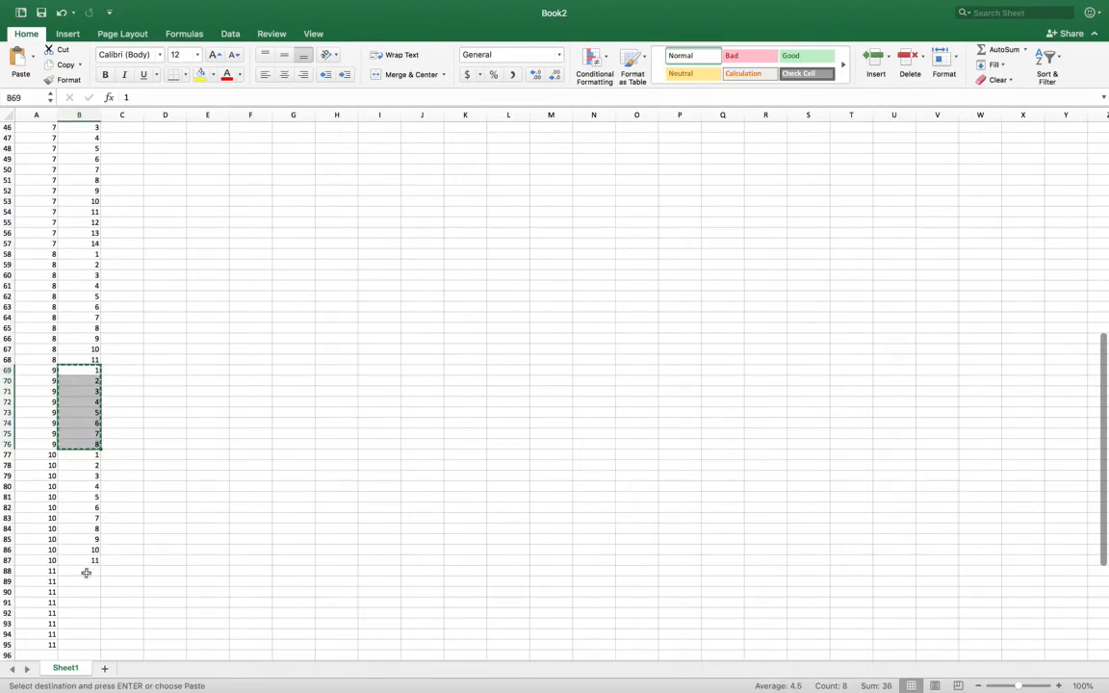
pyautogui.click(87, 571)
pyautogui.press('super+v')
pyautogui.scroll(-5, 87, 572)
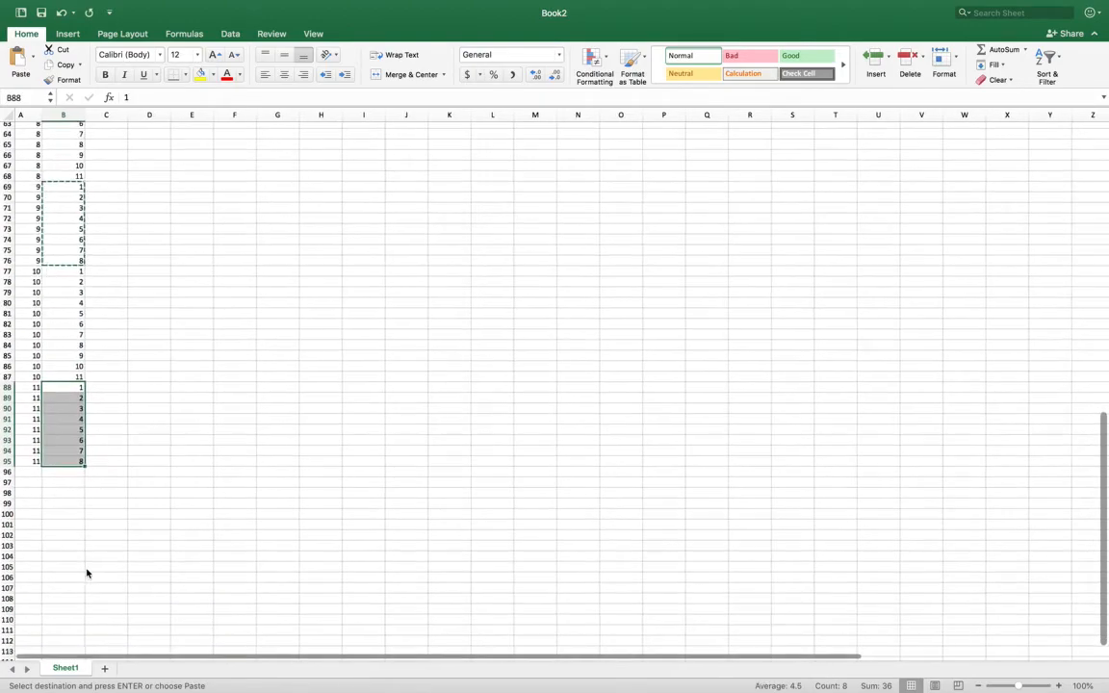
pyautogui.click(49, 452)
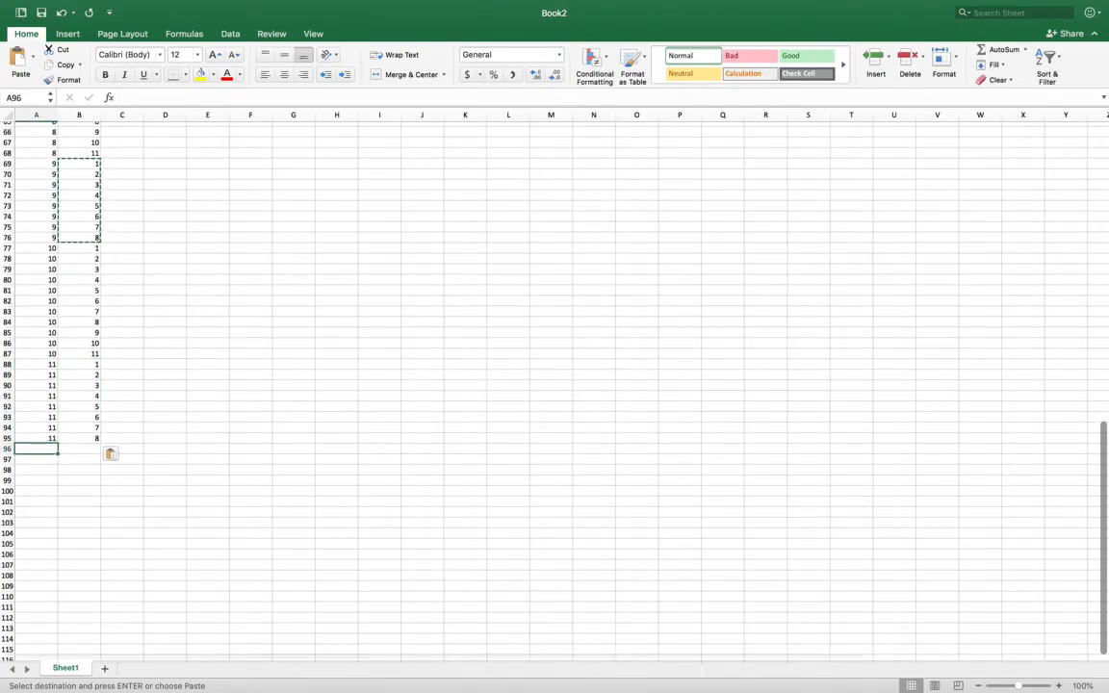
# - Switch to TI-SmartView and examine the end of list L4 to see which entries hold 12
pyautogui.moveTo(1097, 459)
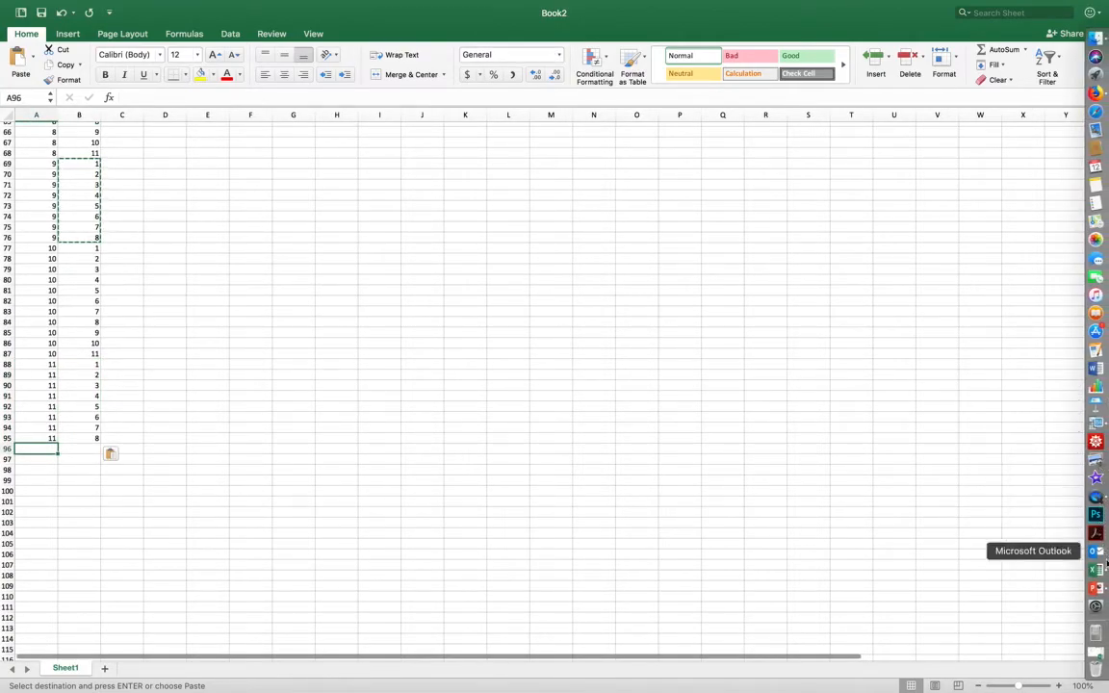
pyautogui.press('super+Tab')
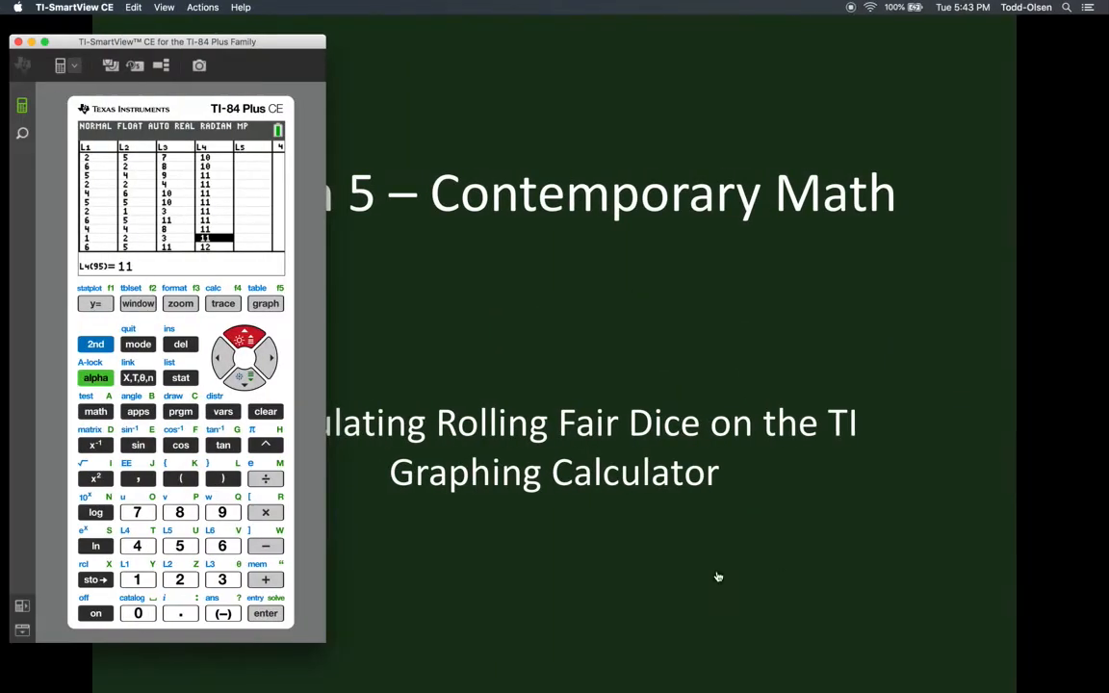
pyautogui.press('Down')
pyautogui.press('Down')
pyautogui.press('Down')
pyautogui.press('Down')
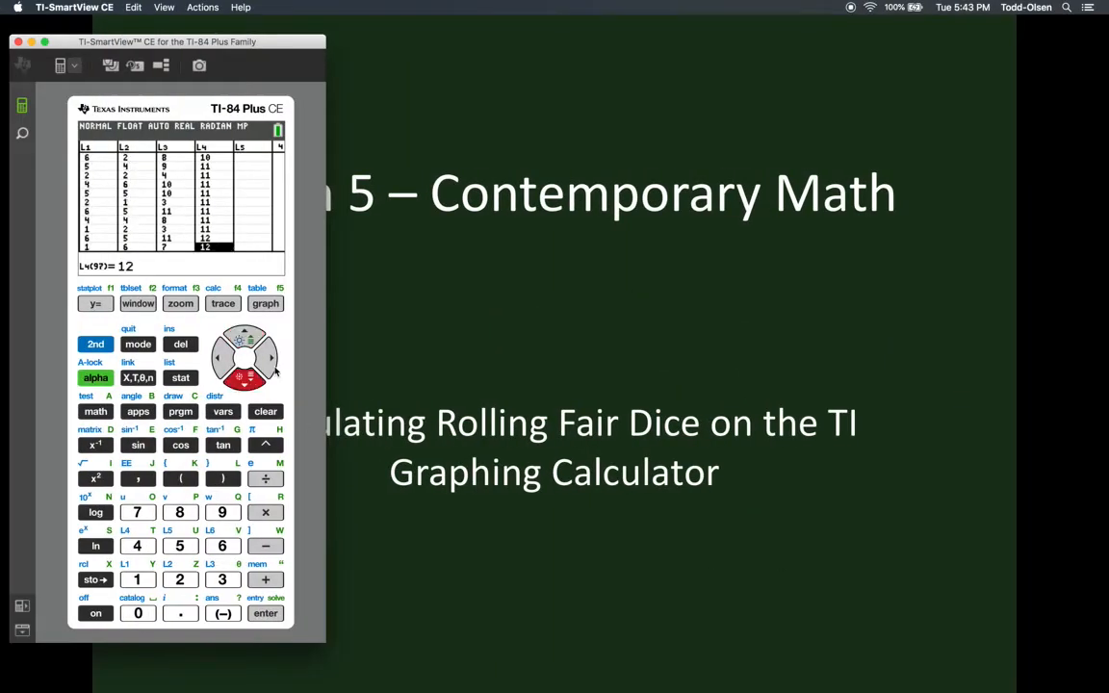
pyautogui.press('Down')
pyautogui.press('Down')
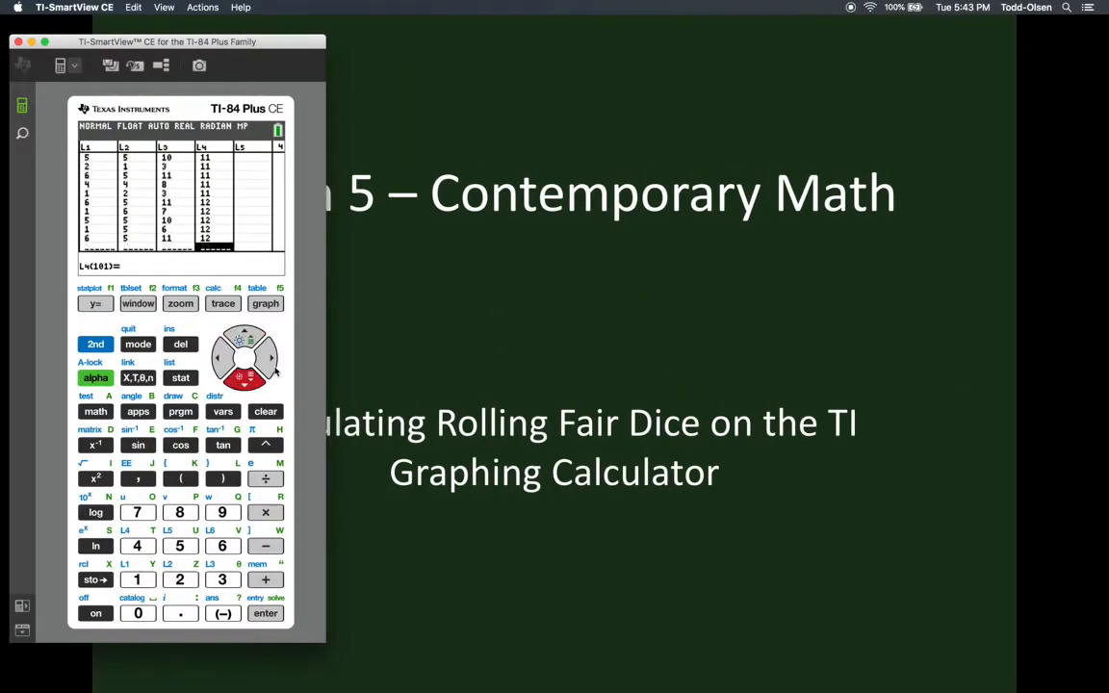
pyautogui.press('Up')
pyautogui.press('Up')
pyautogui.press('Up')
pyautogui.press('Up')
pyautogui.press('Up')
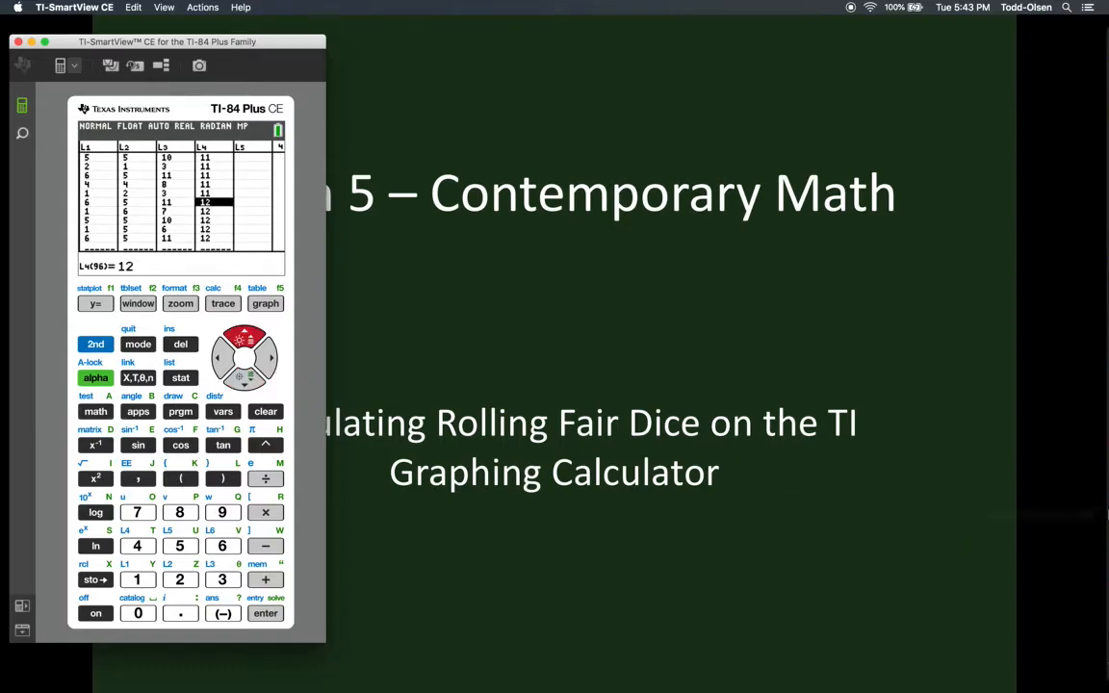
# - Switch back to Excel and enter 12 in each cell from A96 through A101
pyautogui.moveTo(1092, 537)
pyautogui.click(1096, 570)
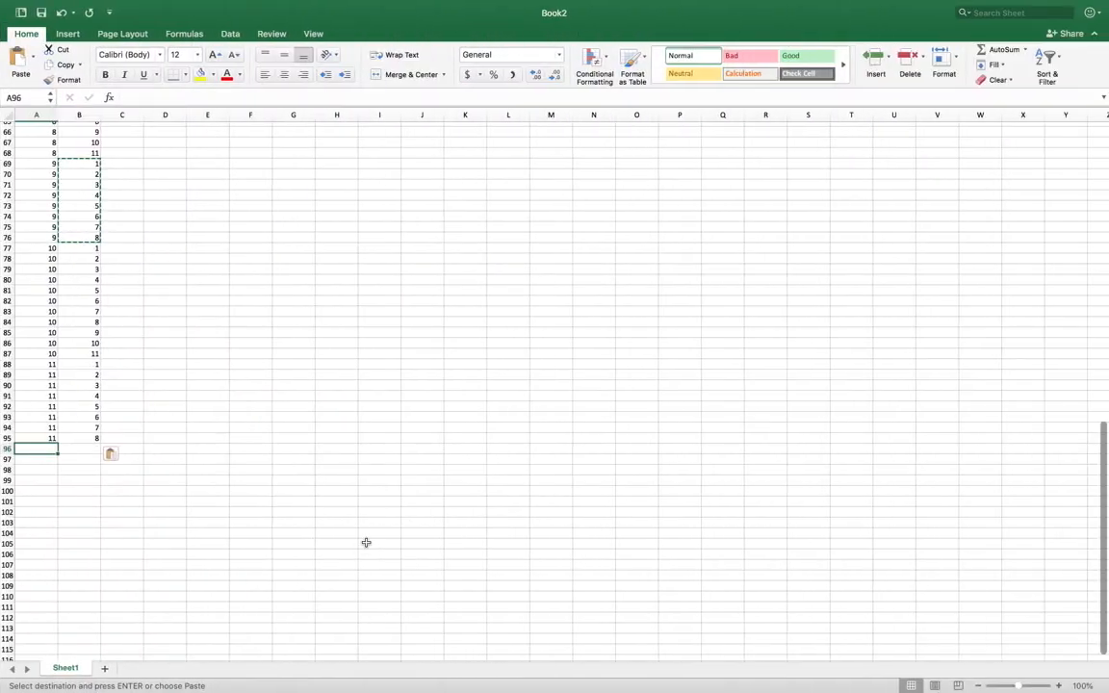
pyautogui.write('12')
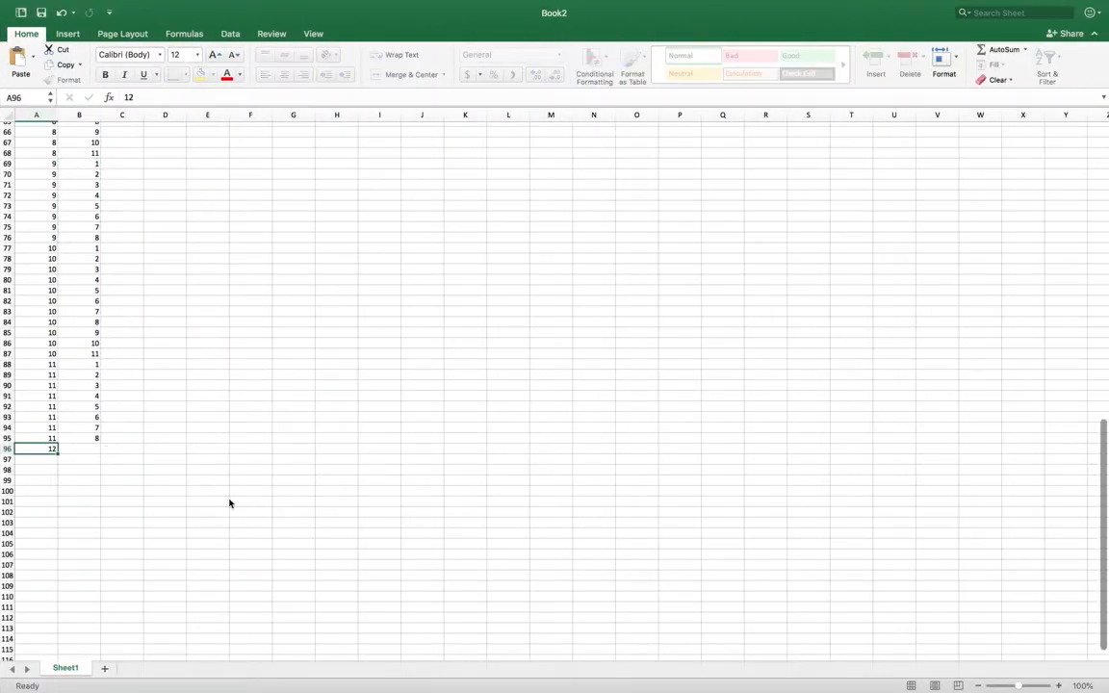
pyautogui.press('Return')
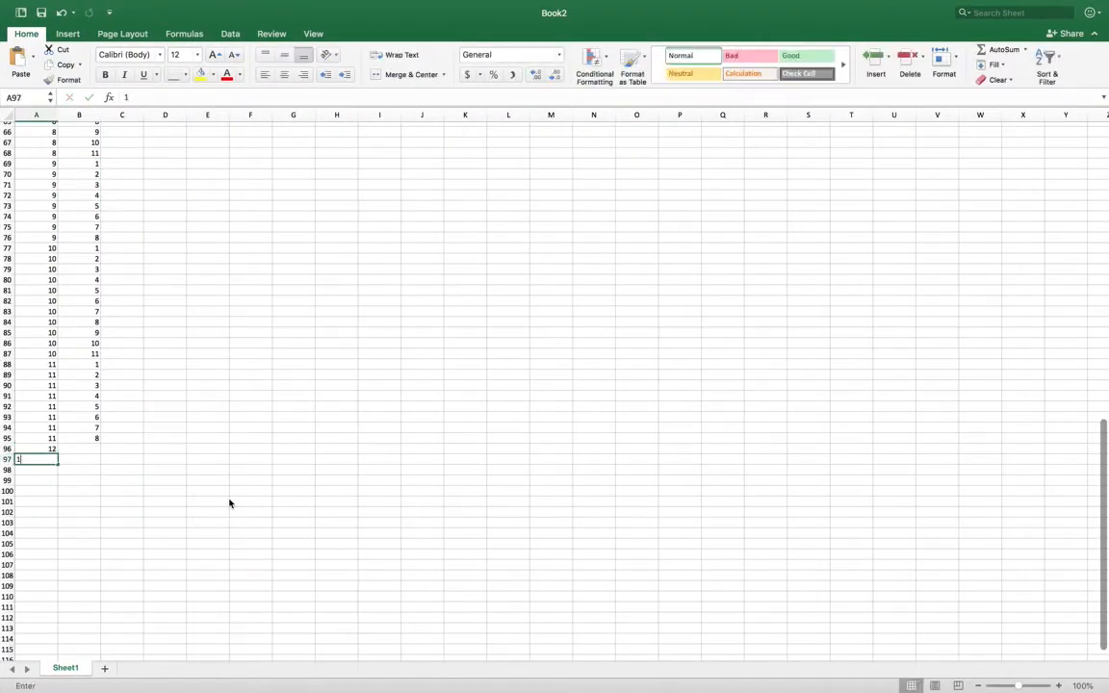
pyautogui.write('12')
pyautogui.press('Return')
pyautogui.write('12')
pyautogui.press('Return')
pyautogui.write('12')
pyautogui.press('Return')
pyautogui.write('12')
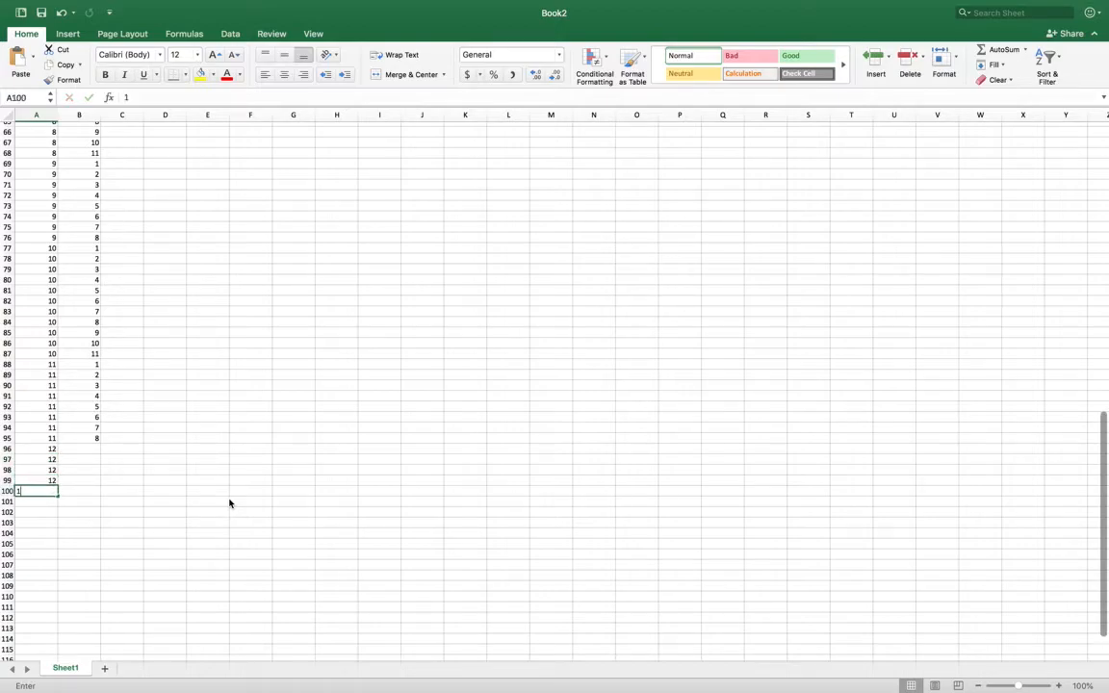
pyautogui.press('Return')
pyautogui.write('12')
pyautogui.press('Return')
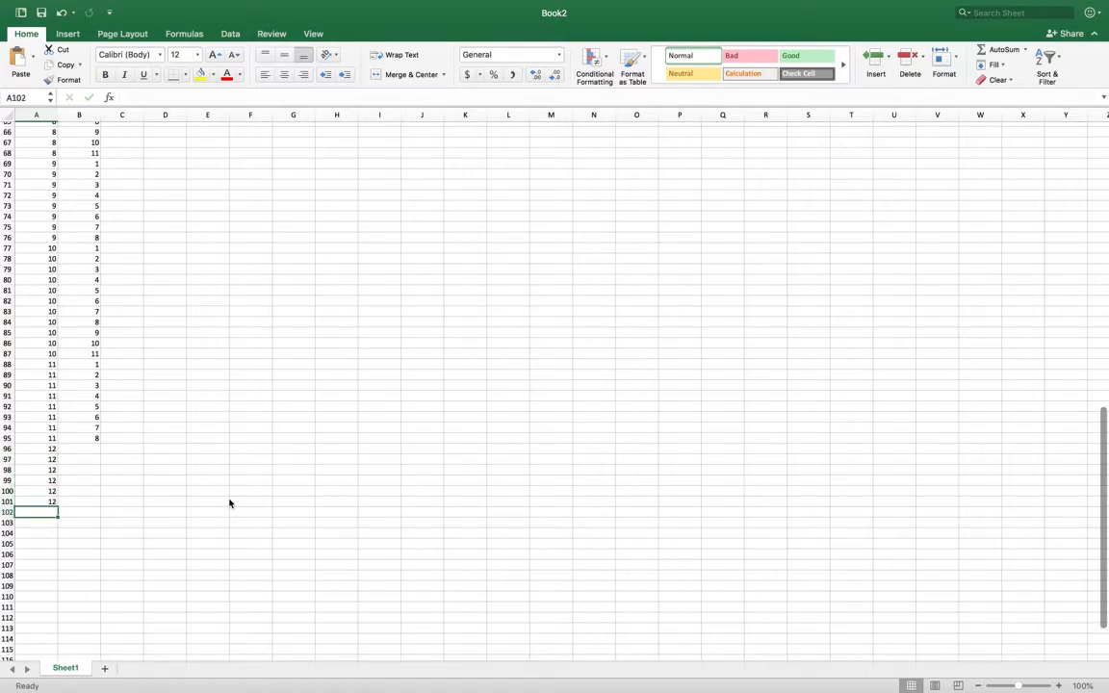
# - Number the 12s in column B by entering 1 through 6 in cells B96 to B101
pyautogui.press('Right')
pyautogui.press('Up')
pyautogui.press('Up')
pyautogui.press('Up')
pyautogui.press('Up')
pyautogui.press('Up')
pyautogui.press('Up')
pyautogui.write('1')
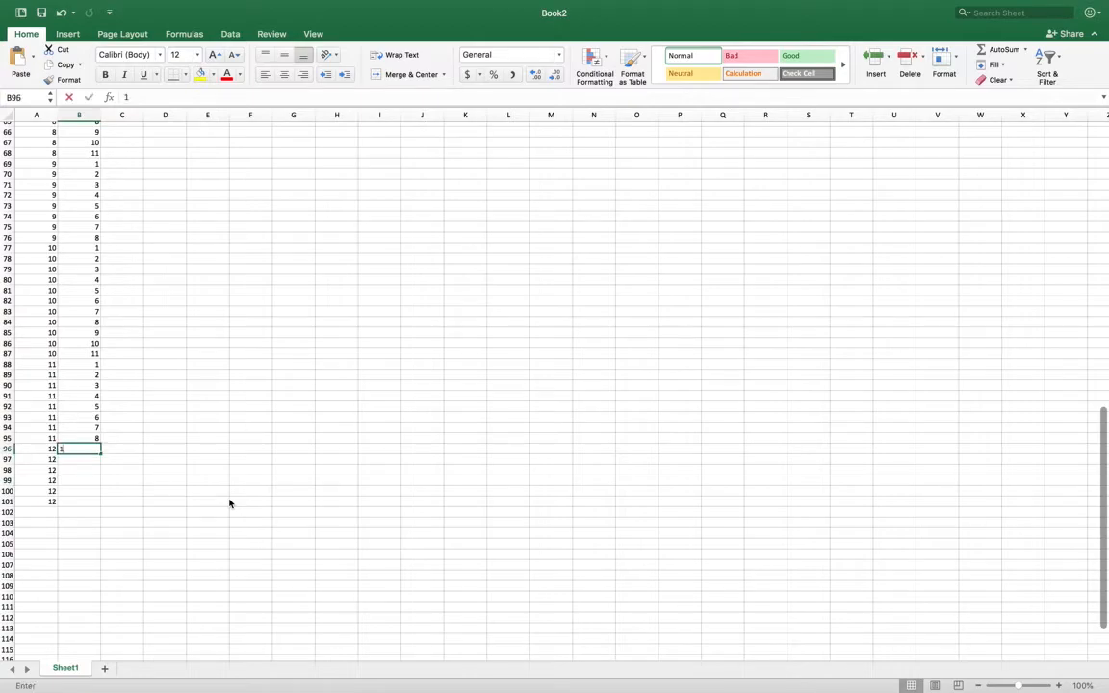
pyautogui.press('Return')
pyautogui.write('2')
pyautogui.press('Return')
pyautogui.write('3')
pyautogui.press('Return')
pyautogui.write('4')
pyautogui.press('Return')
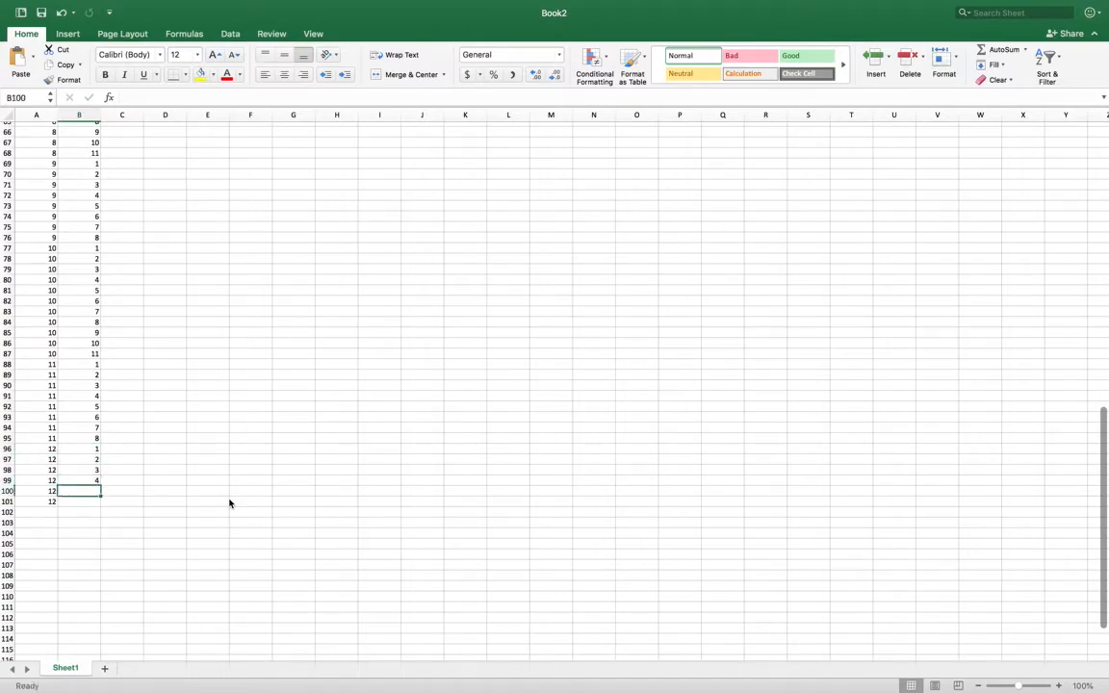
pyautogui.write('5')
pyautogui.press('Return')
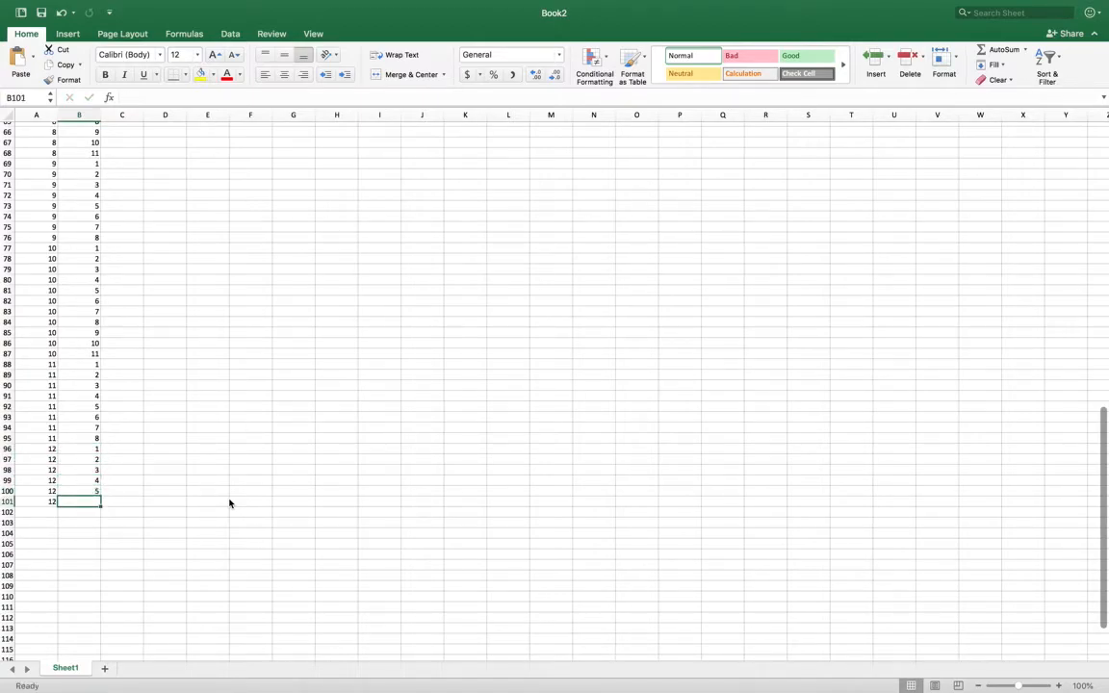
pyautogui.write('6')
pyautogui.press('Return')
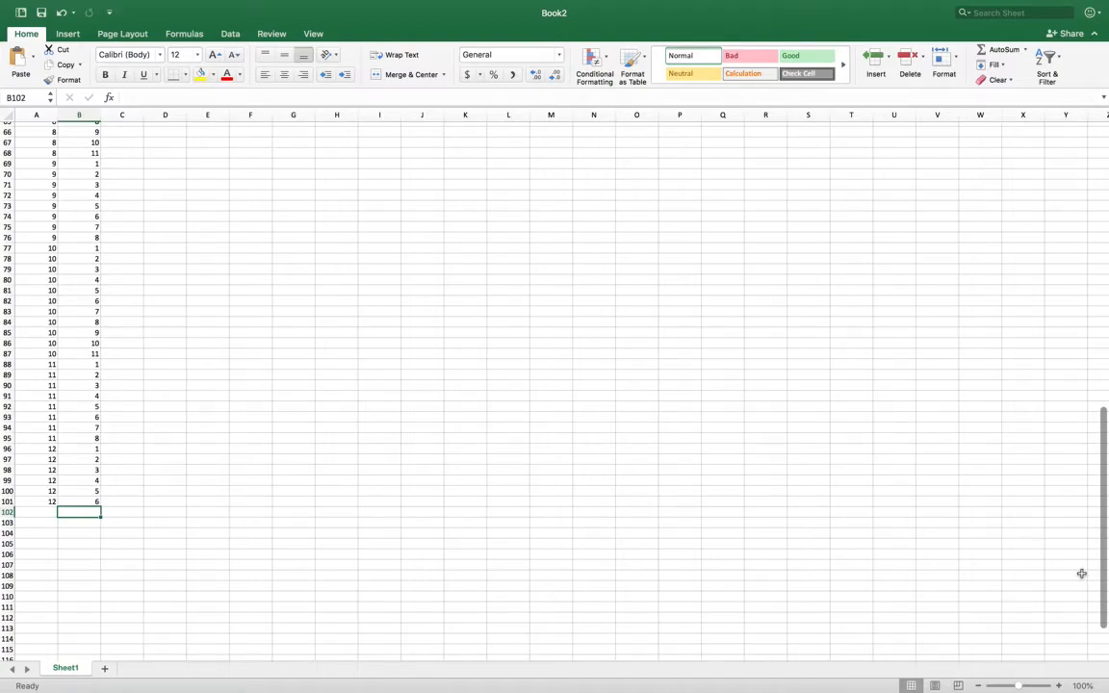
# - Switch to TI-SmartView and examine the last entries of list L4 to find where the list ends
pyautogui.moveTo(1095, 550)
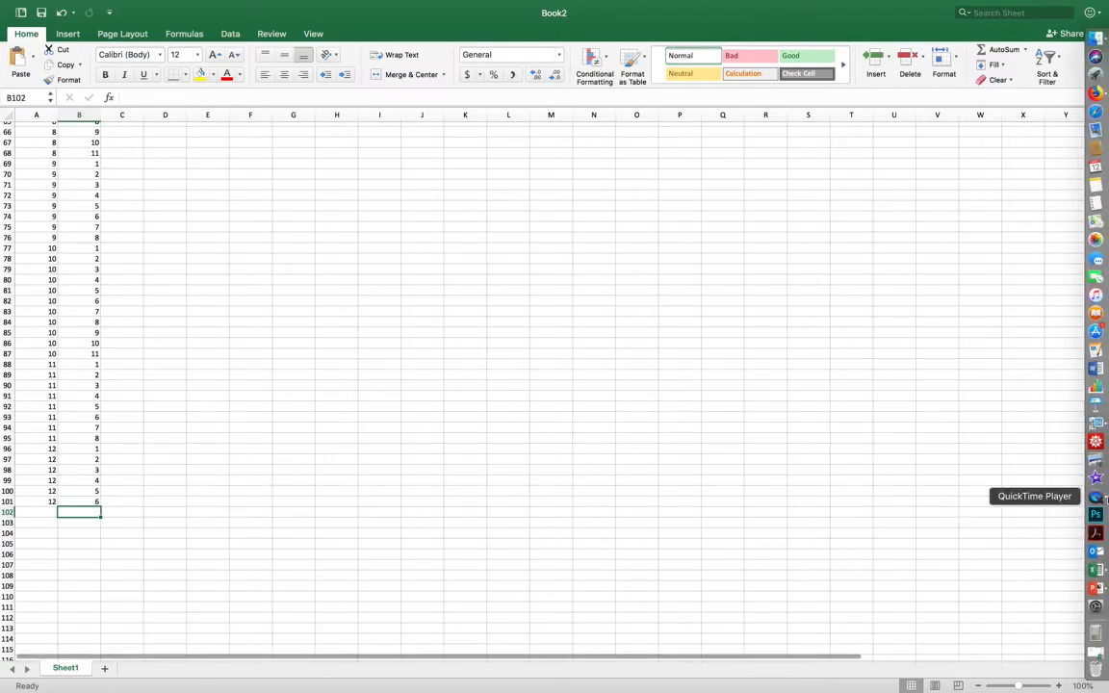
pyautogui.hotkey('ctrl', 'Left')
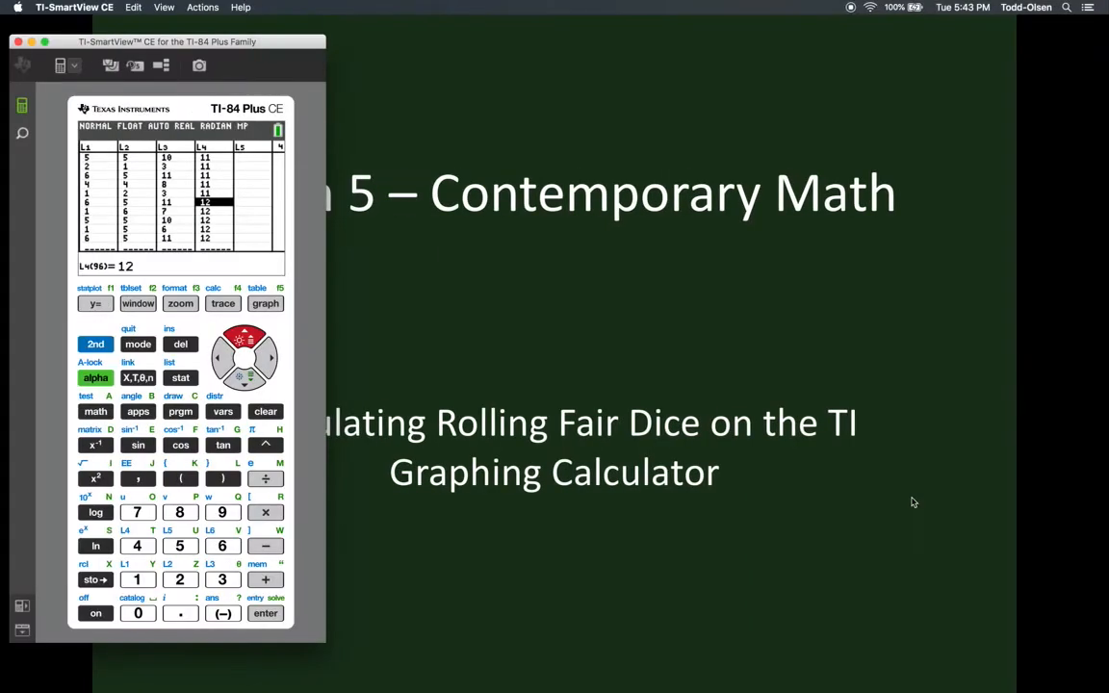
pyautogui.press('Down')
pyautogui.press('Down')
pyautogui.press('Down')
pyautogui.press('Down')
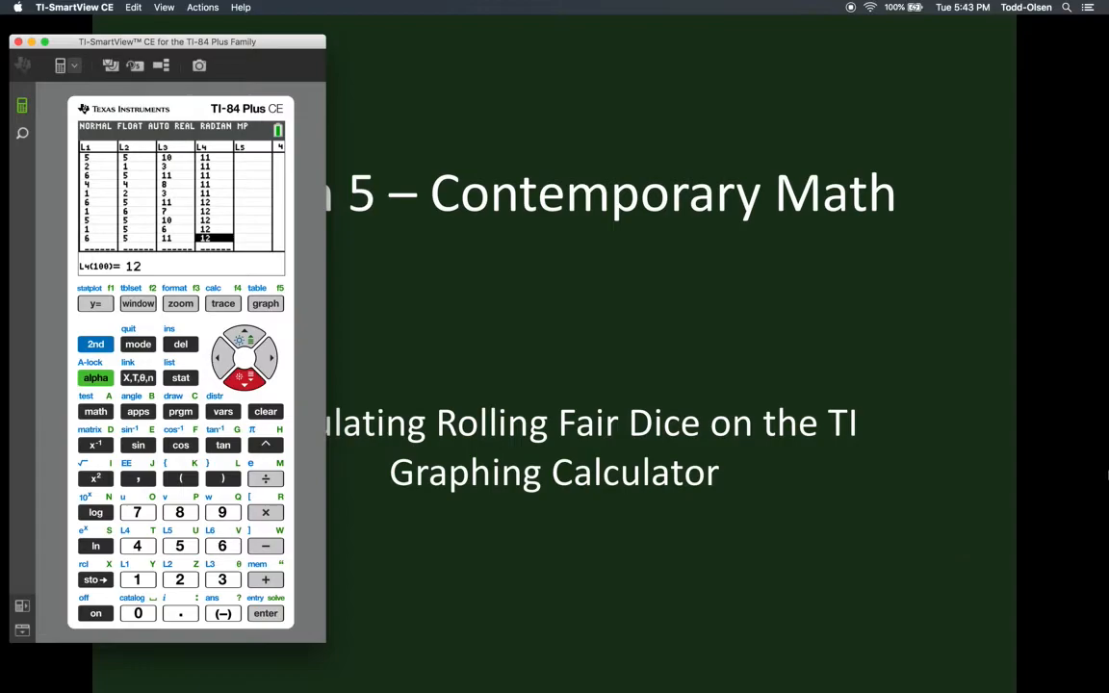
# - Switch back to Excel and clear the extra entries from cells A101 and B101
pyautogui.click(1097, 571)
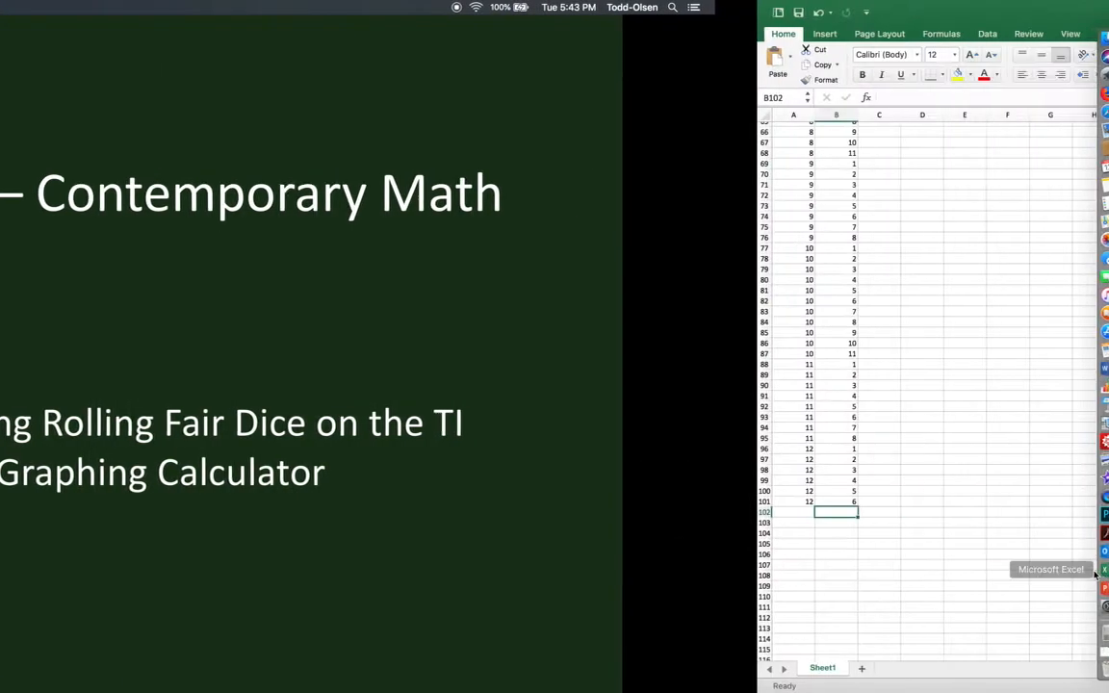
pyautogui.click(35, 503)
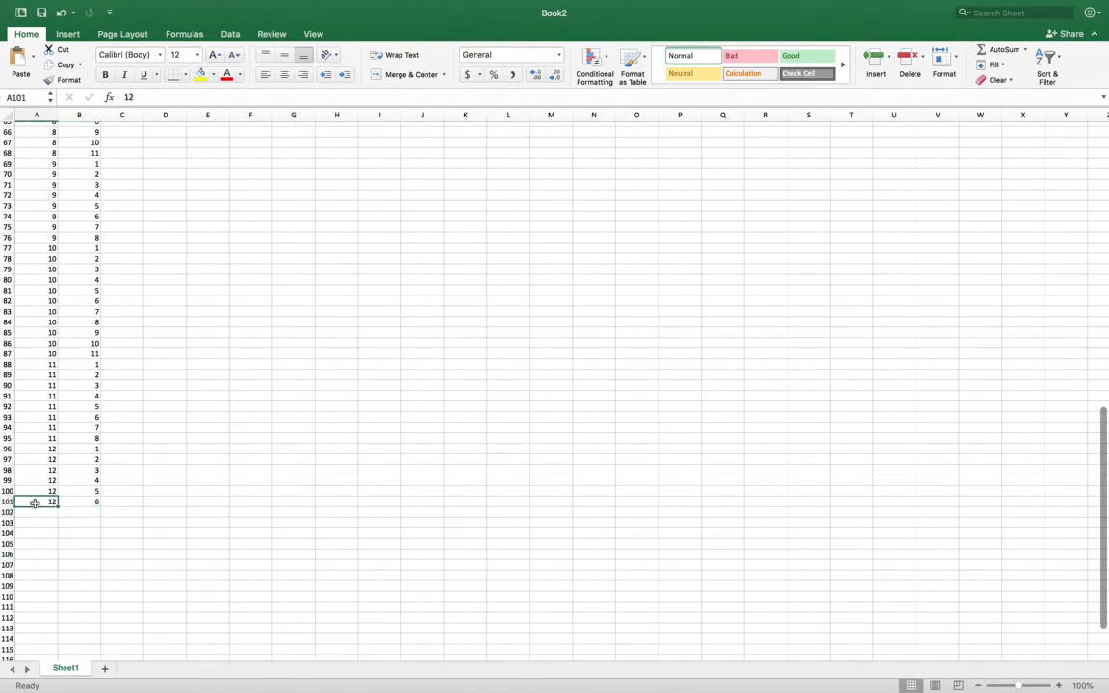
pyautogui.press('Delete')
pyautogui.click(85, 503)
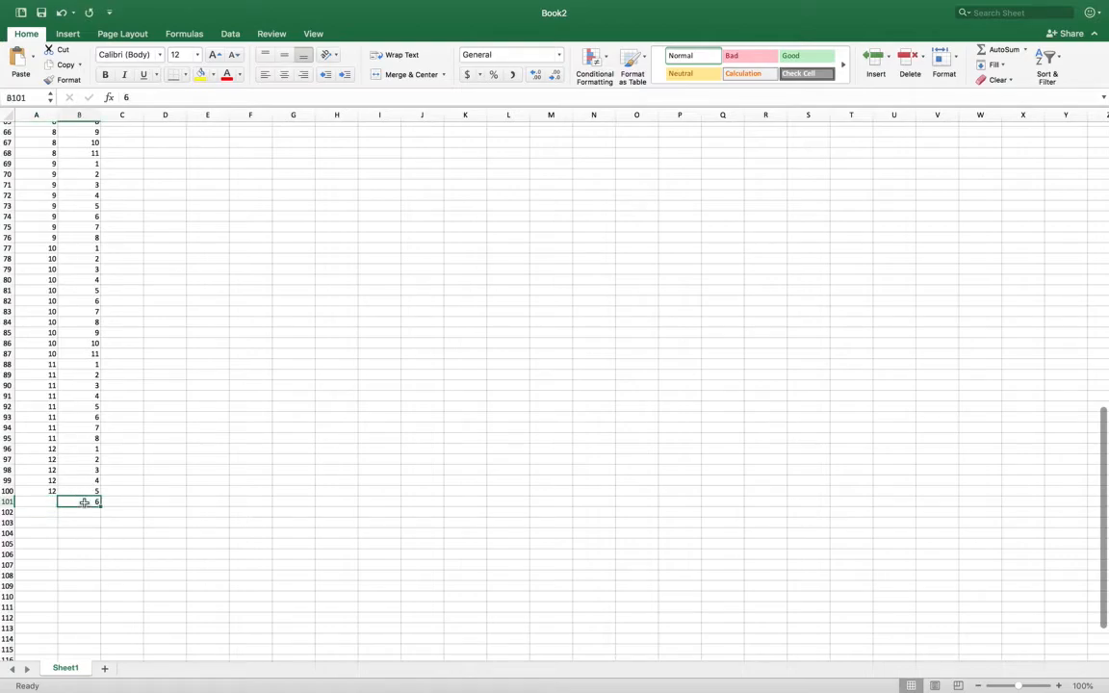
pyautogui.press('Delete')
# - Insert a markers-only scatter chart of the data in A1:B100
pyautogui.scroll(20, 85, 507)
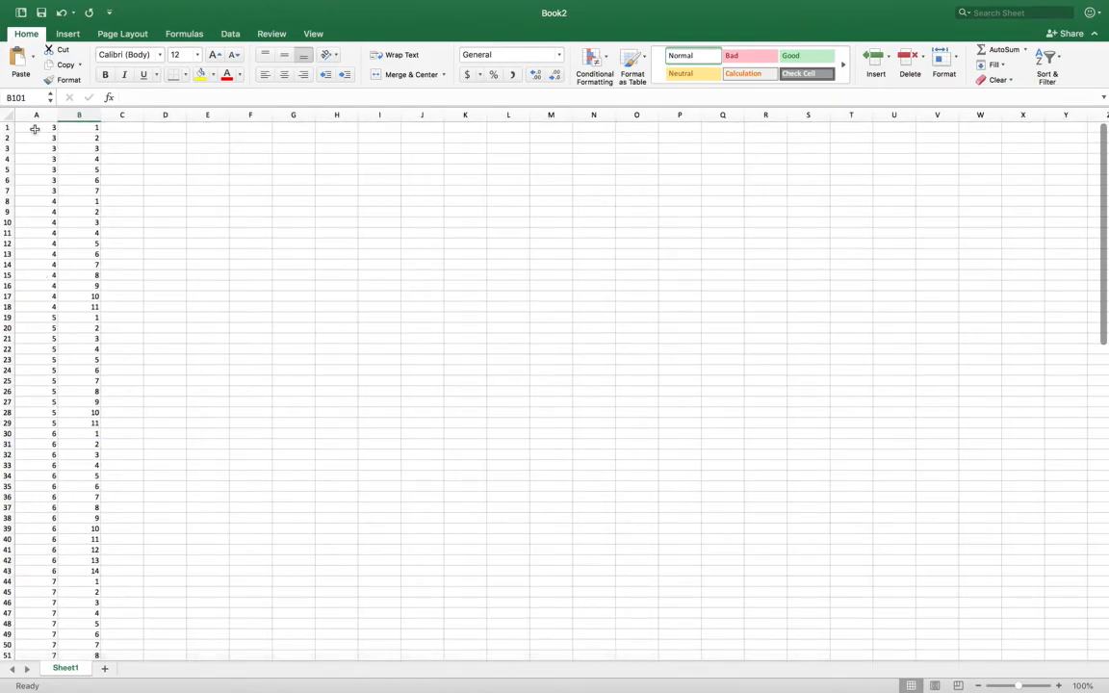
pyautogui.moveTo(35, 129); pyautogui.dragTo(71, 635)
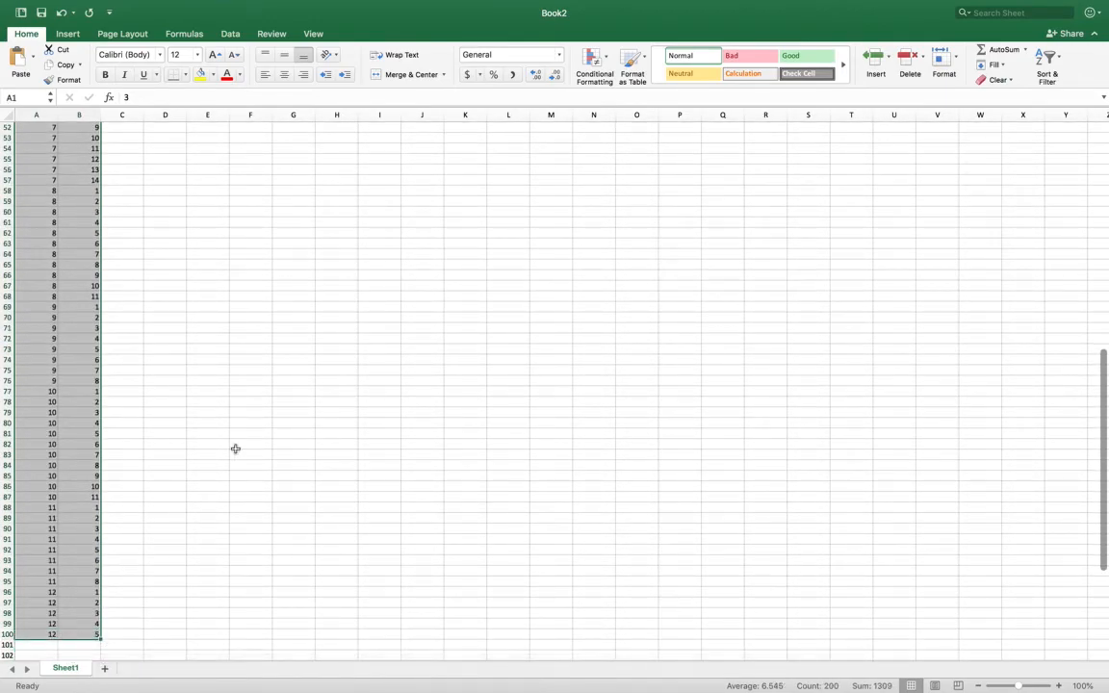
pyautogui.click(68, 34)
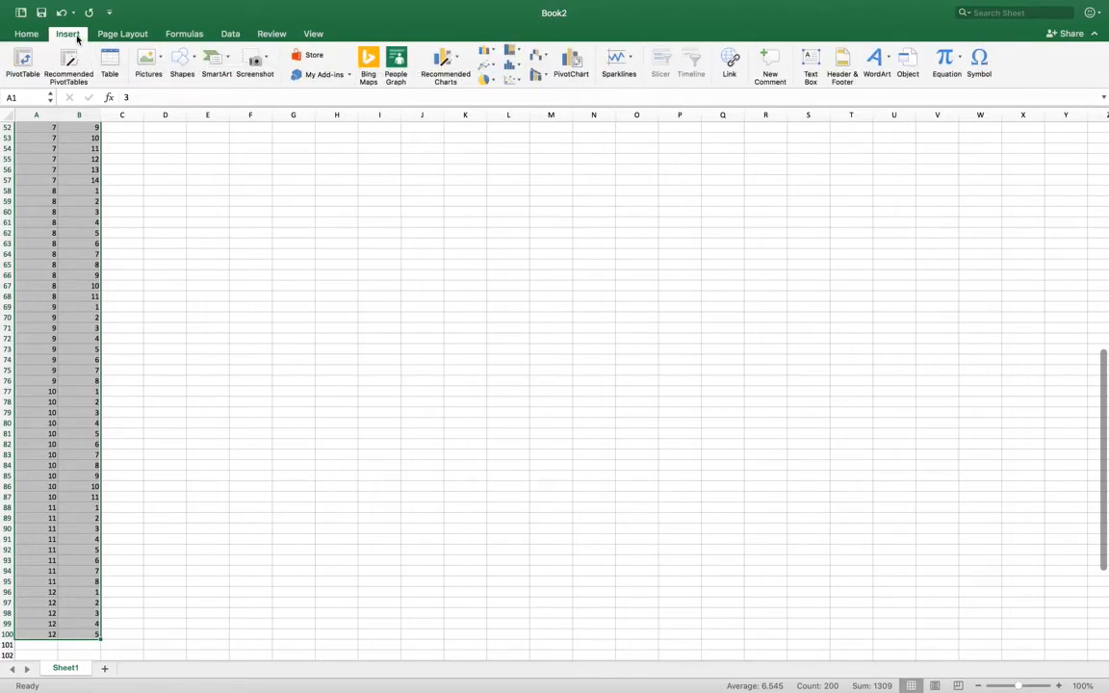
pyautogui.click(513, 80)
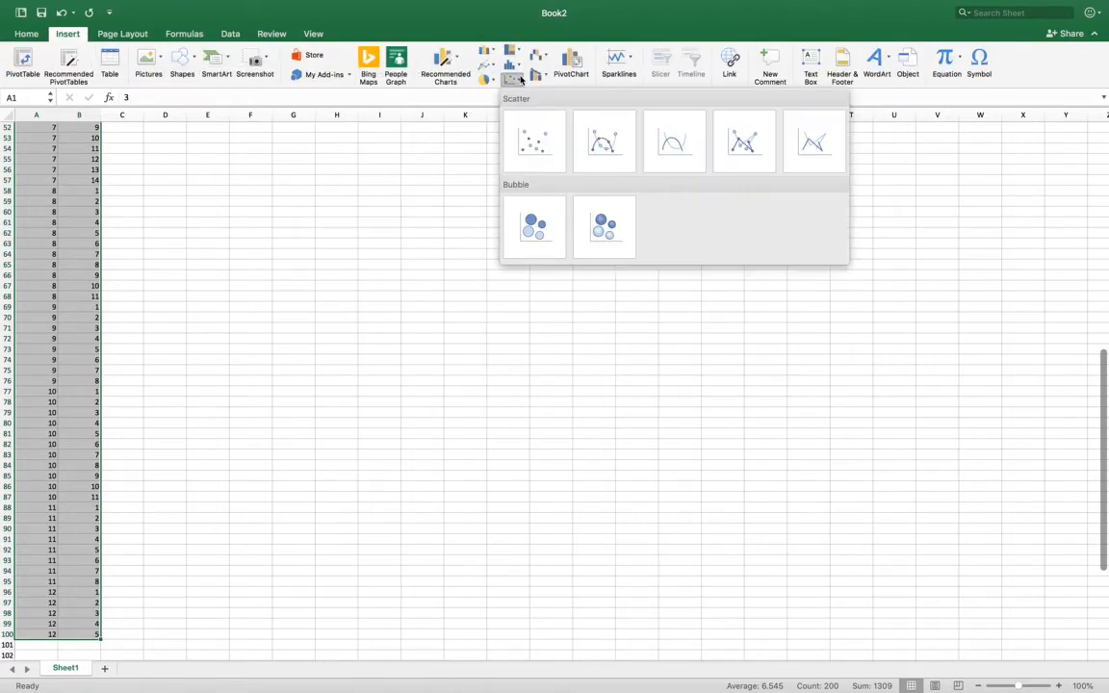
pyautogui.click(537, 141)
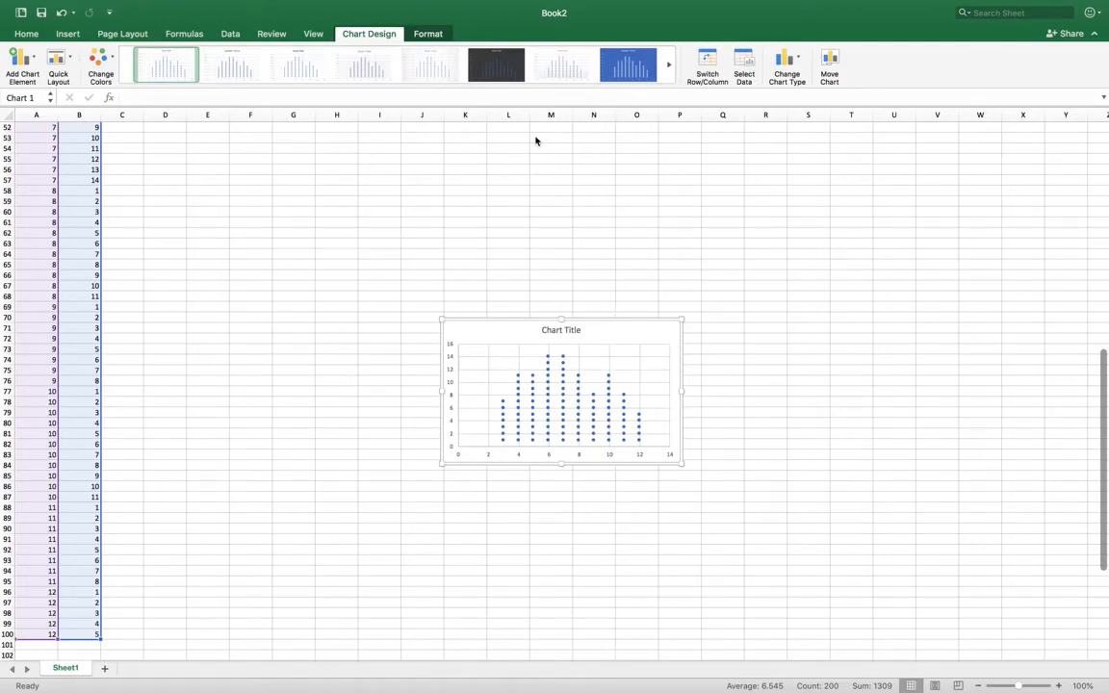
# - Remove the vertical axis labels and both the horizontal and vertical gridlines from the scatter chart
pyautogui.click(456, 391)
pyautogui.press('Delete')
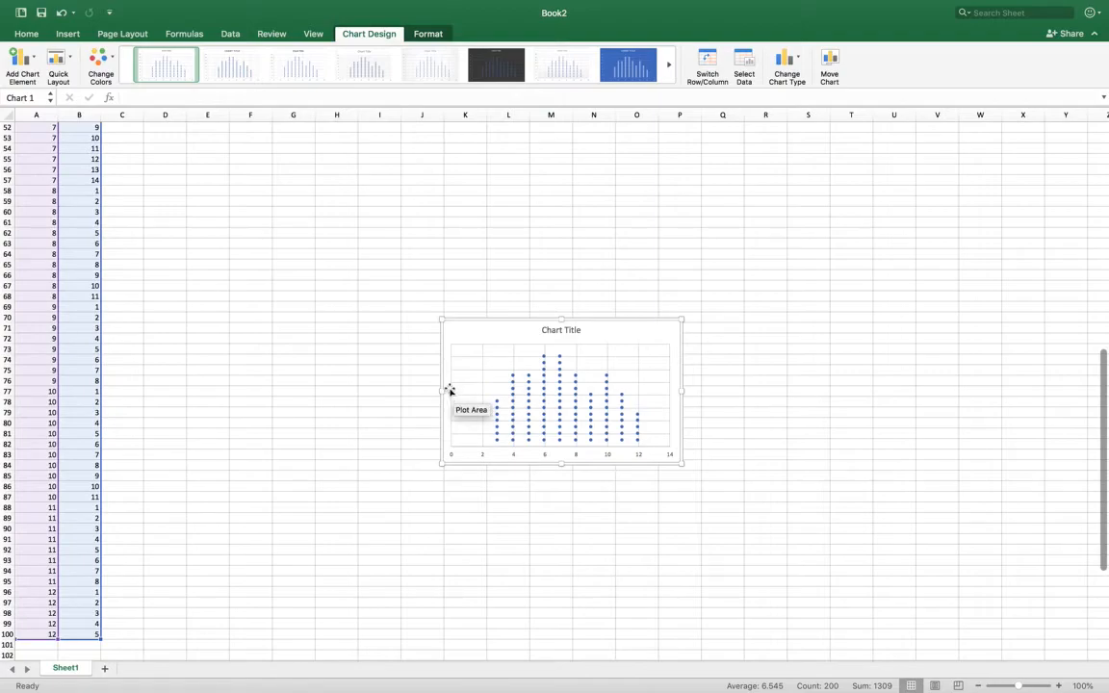
pyautogui.click(451, 390)
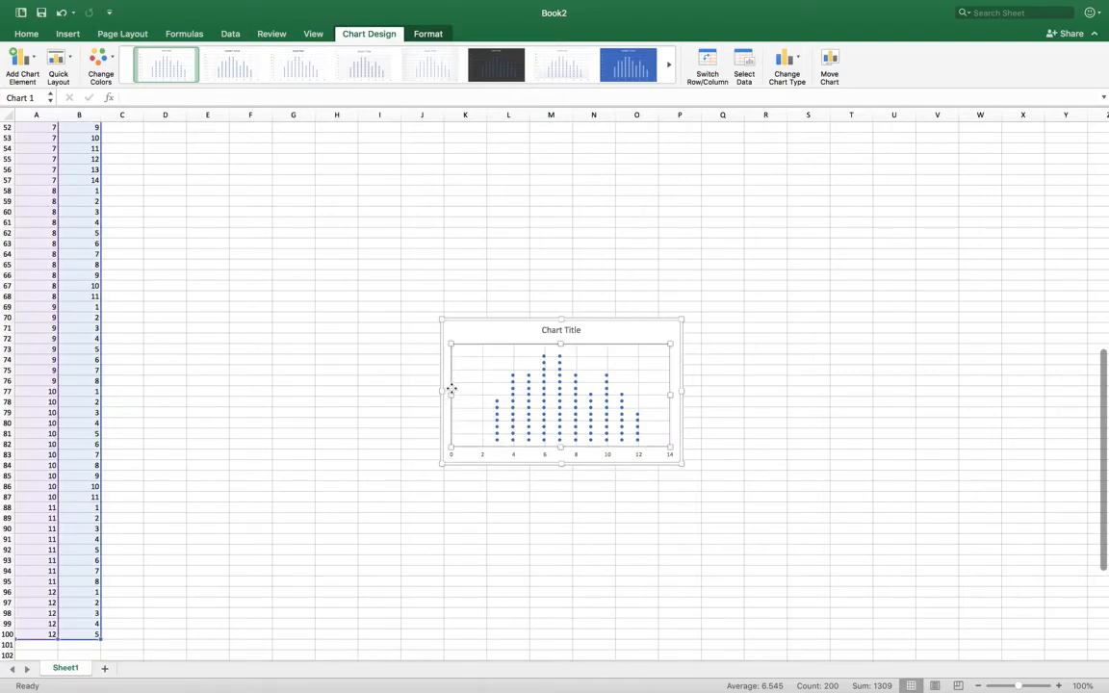
pyautogui.click(501, 360)
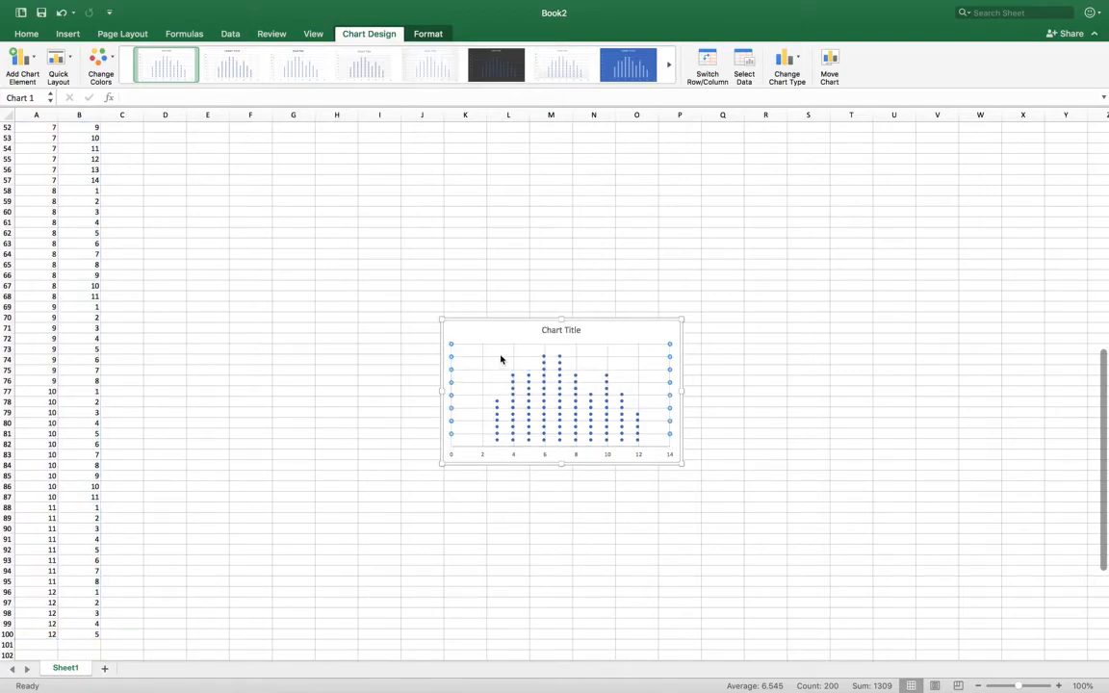
pyautogui.press('Delete')
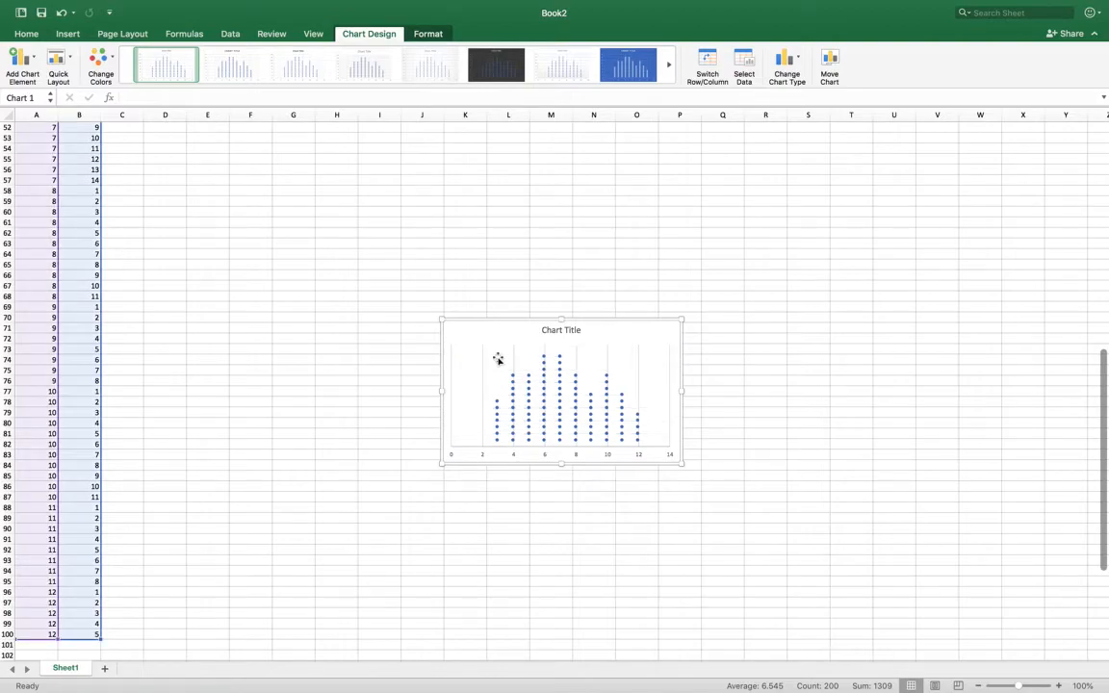
pyautogui.click(482, 365)
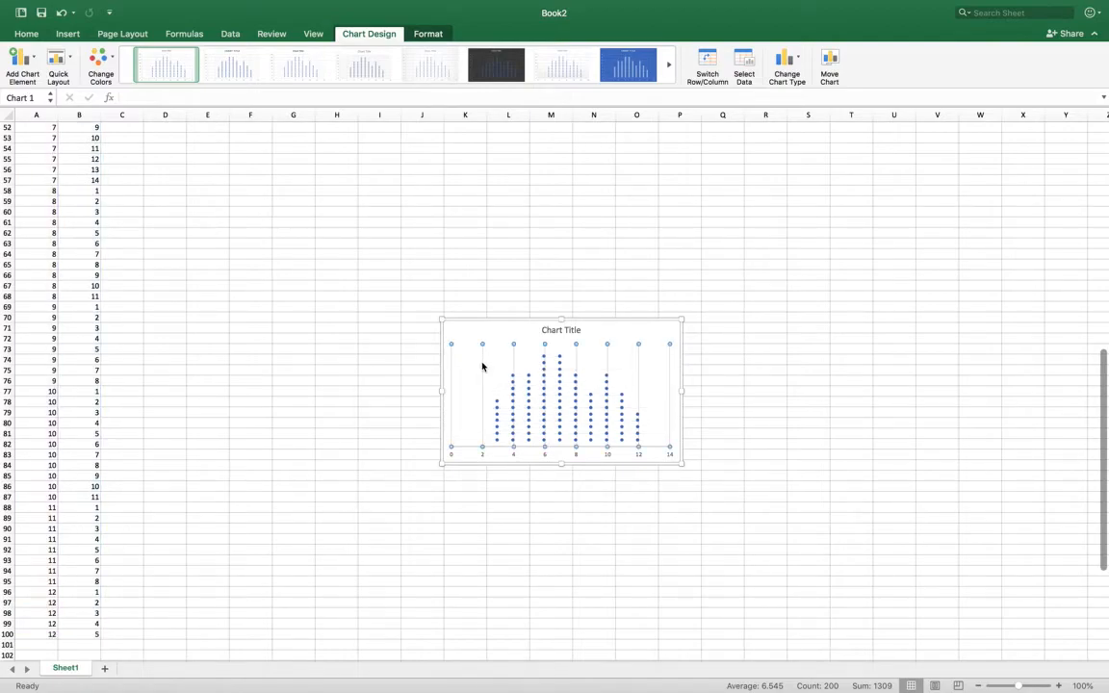
pyautogui.press('Delete')
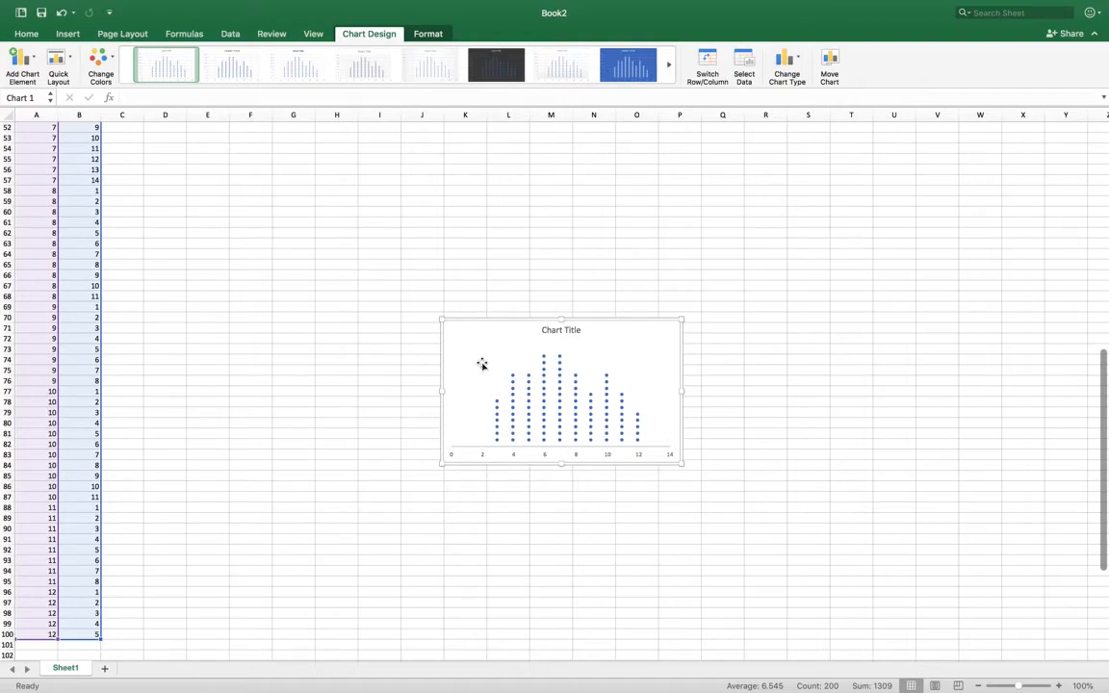
# - Add a primary horizontal axis title to the scatter chart
pyautogui.click(514, 457)
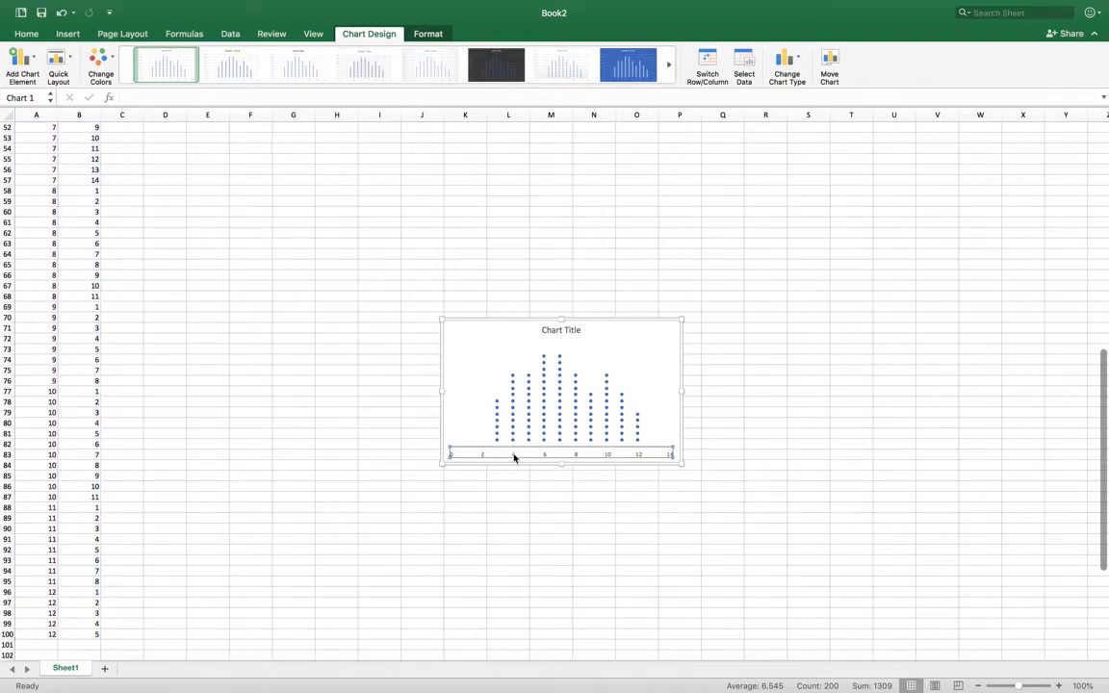
pyautogui.moveTo(656, 3)
pyautogui.click(425, 33)
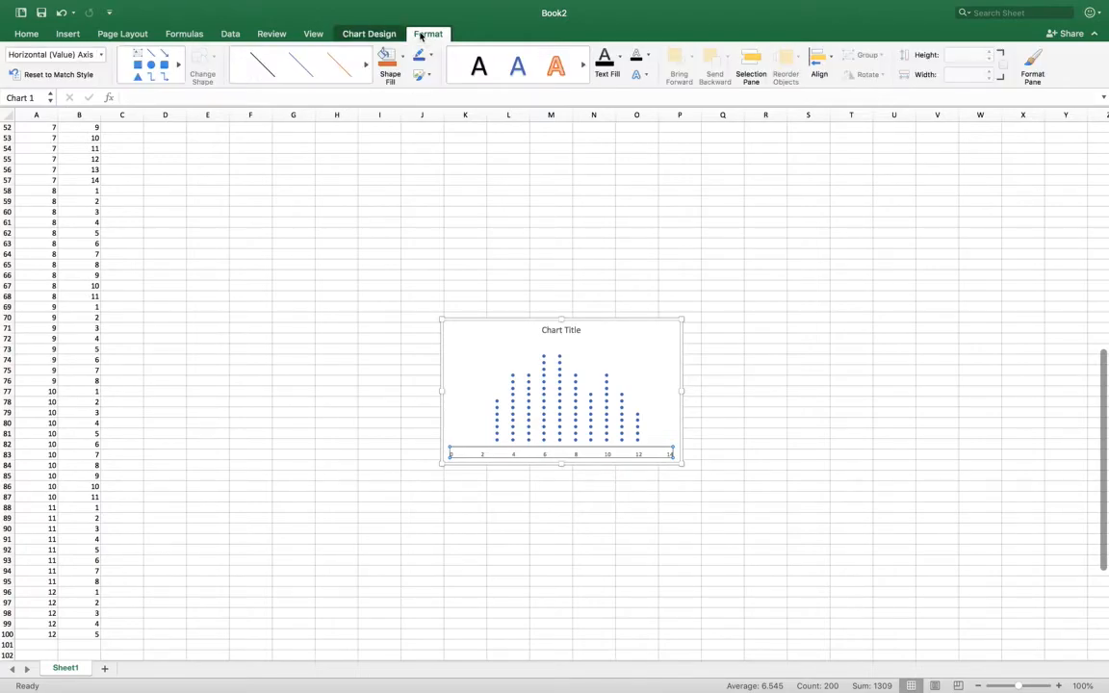
pyautogui.click(372, 33)
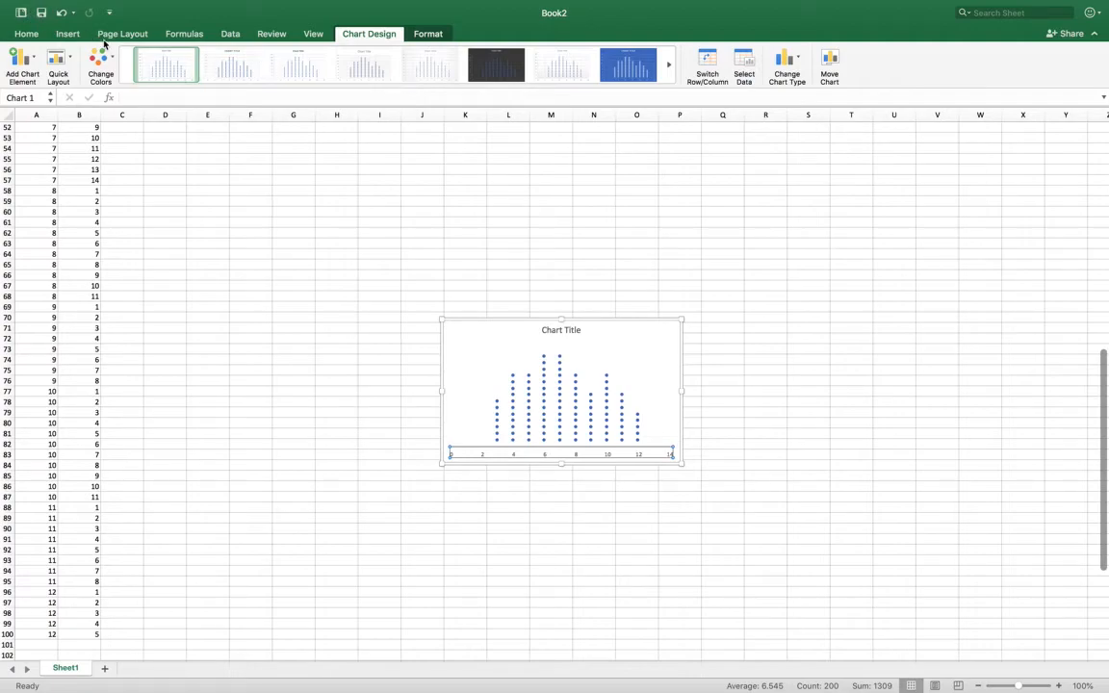
pyautogui.click(21, 62)
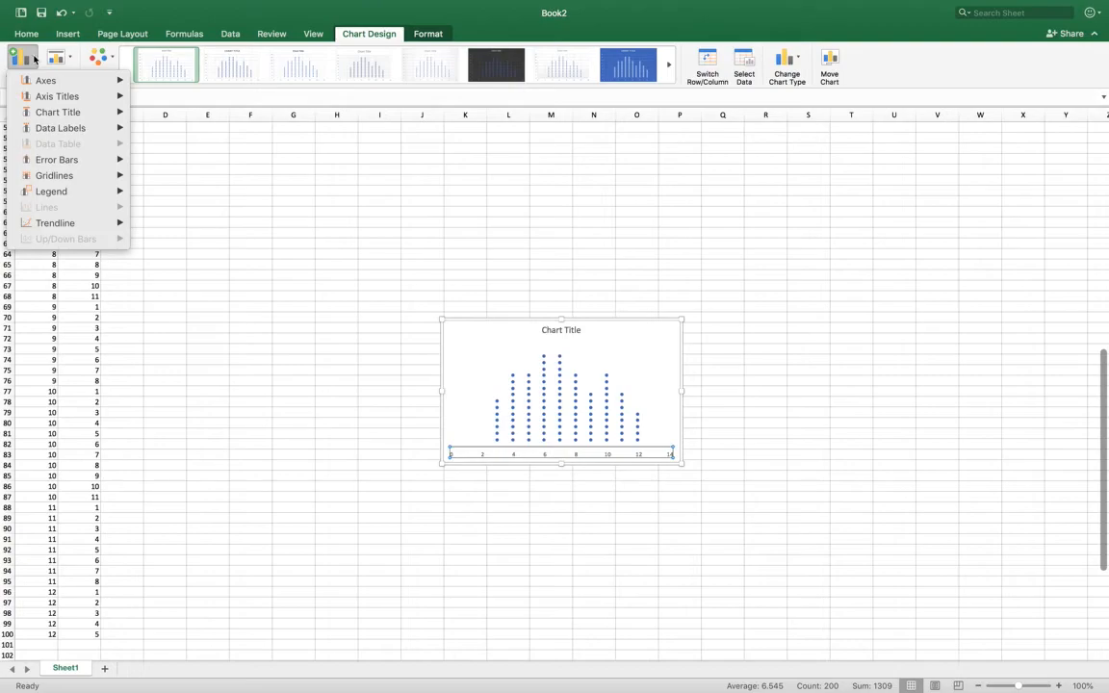
pyautogui.moveTo(29, 86)
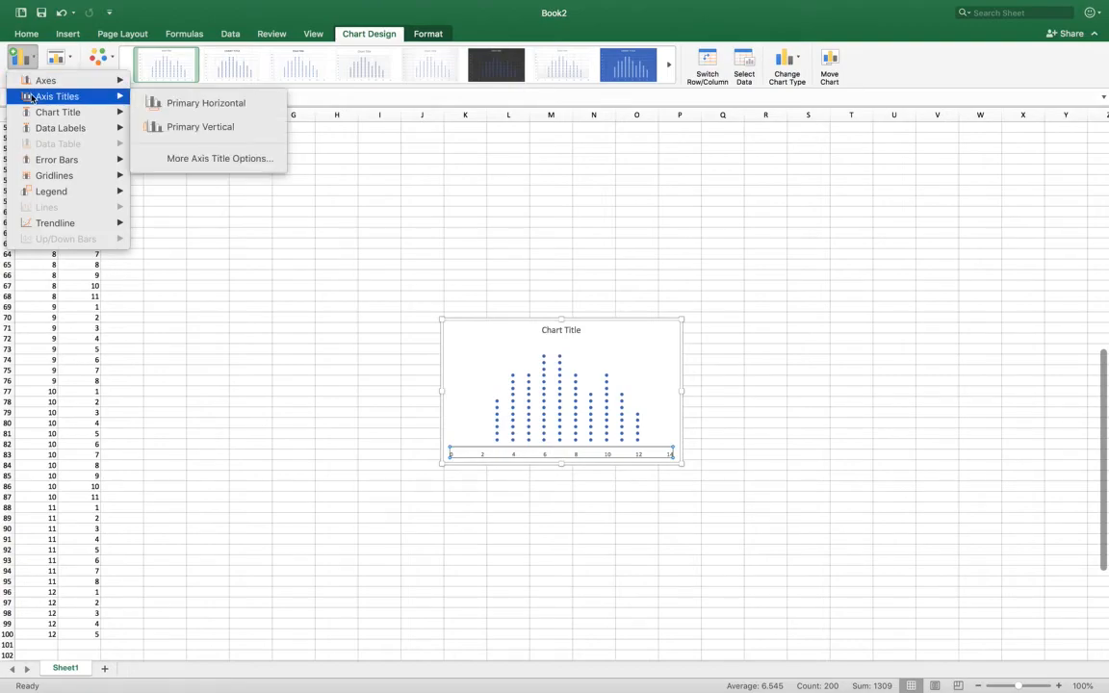
pyautogui.click(178, 100)
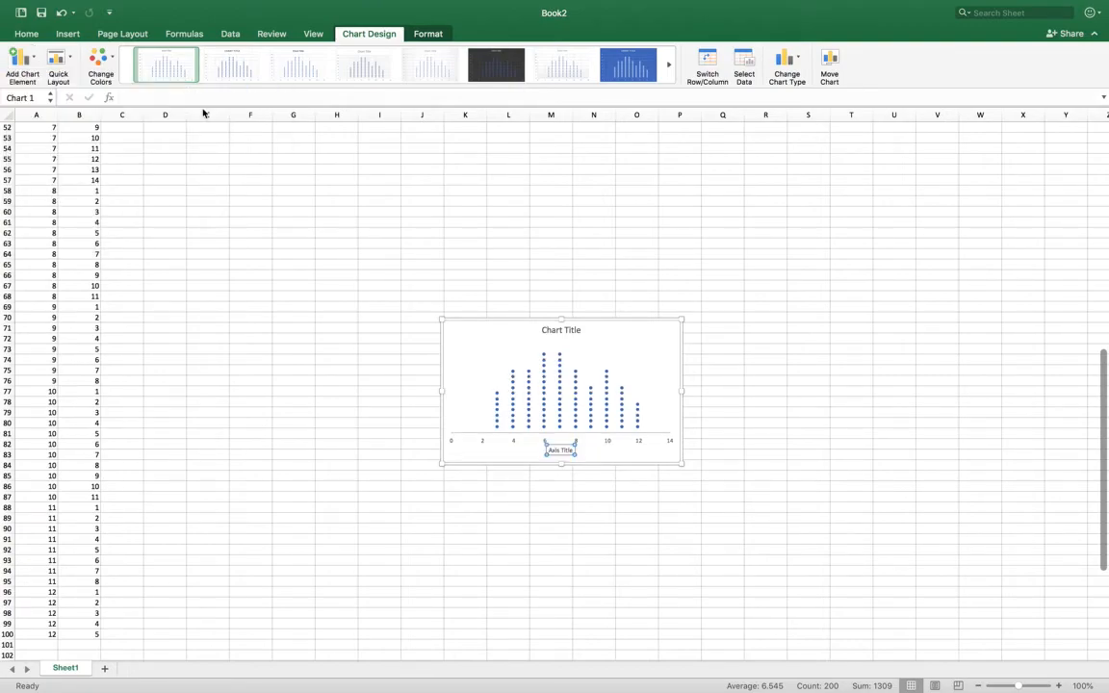
# - Set the horizontal axis title text to "Sum of Pips"
pyautogui.write('Sum of Pips')
pyautogui.press('Delete')
pyautogui.press('Delete')
pyautogui.press('Delete')
pyautogui.press('Delete')
pyautogui.press('Delete')
pyautogui.press('Delete')
pyautogui.press('Delete')
pyautogui.press('Delete')
pyautogui.press('Delete')
pyautogui.press('Delete')
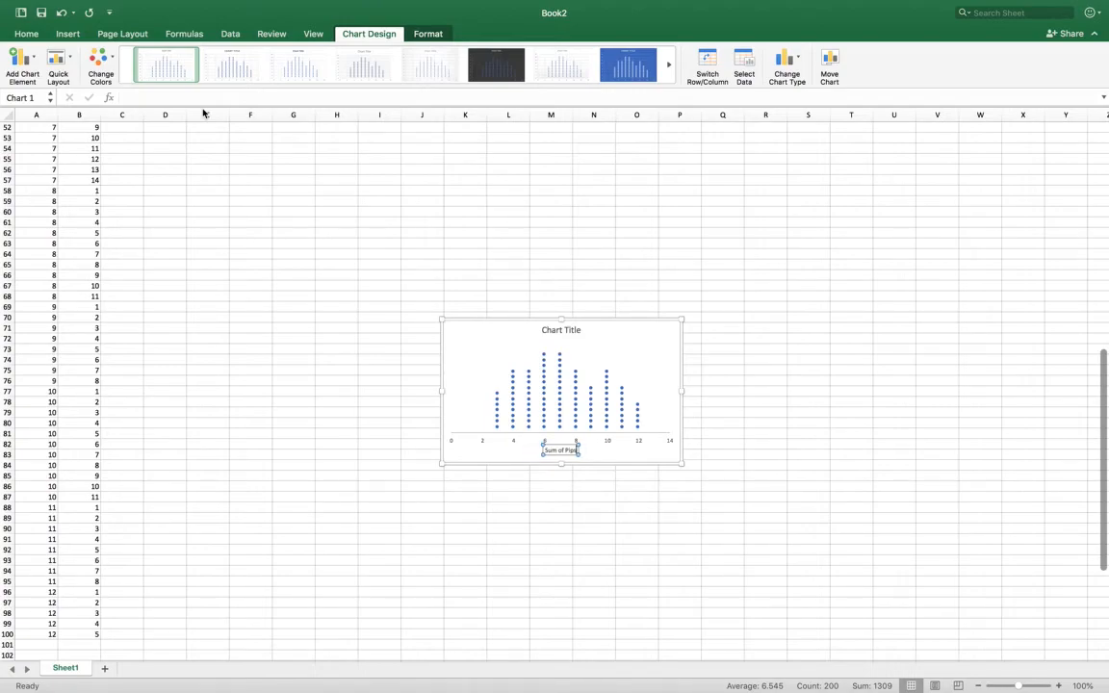
# - Select the scatter chart's horizontal axis
pyautogui.click(483, 442)
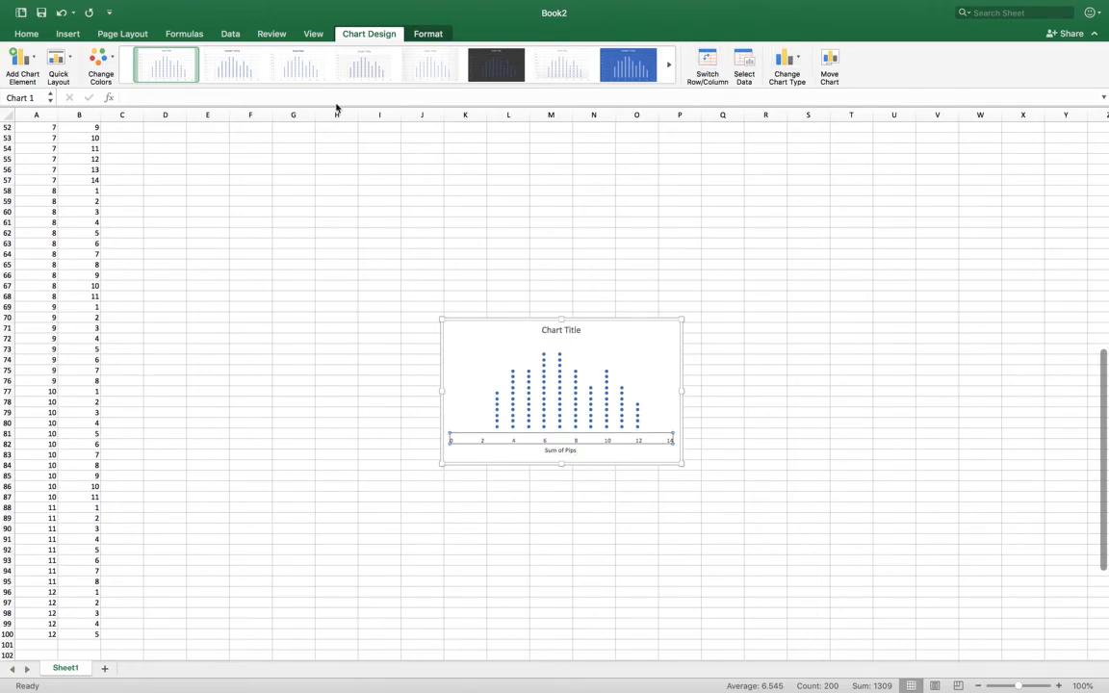
pyautogui.click(438, 37)
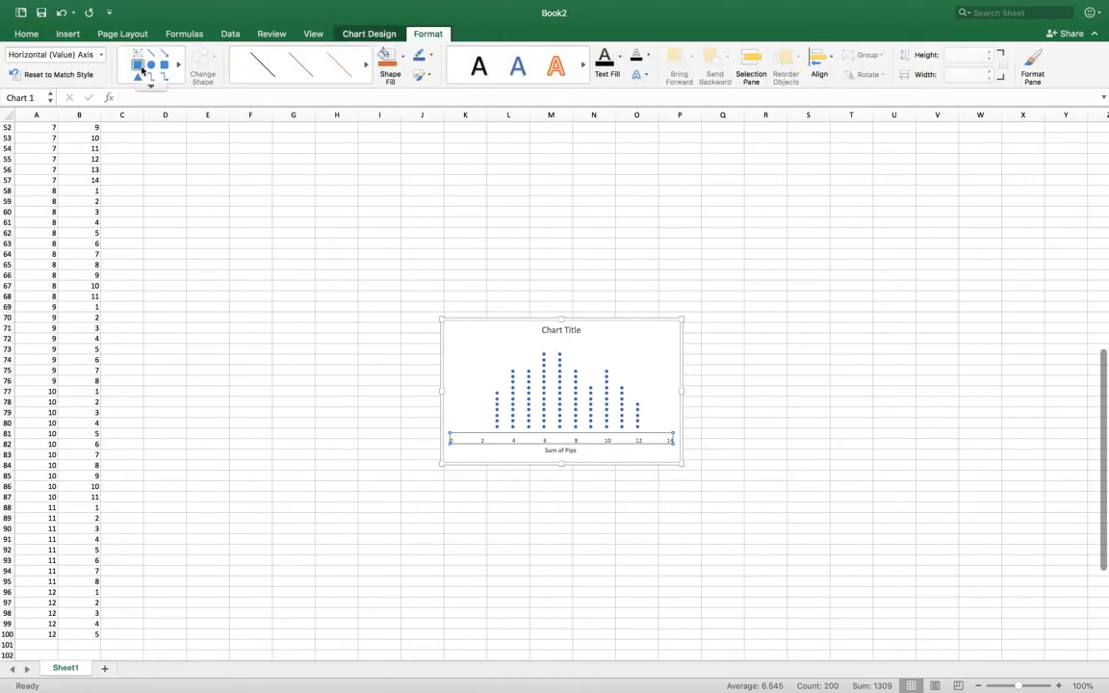
pyautogui.click(136, 36)
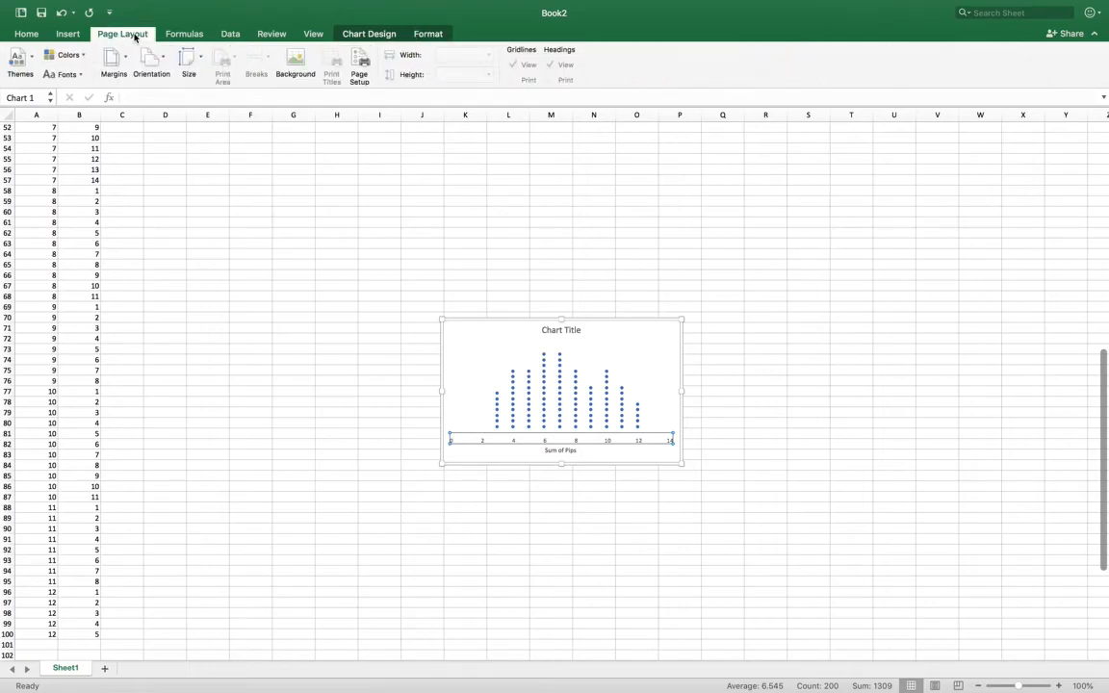
pyautogui.click(25, 33)
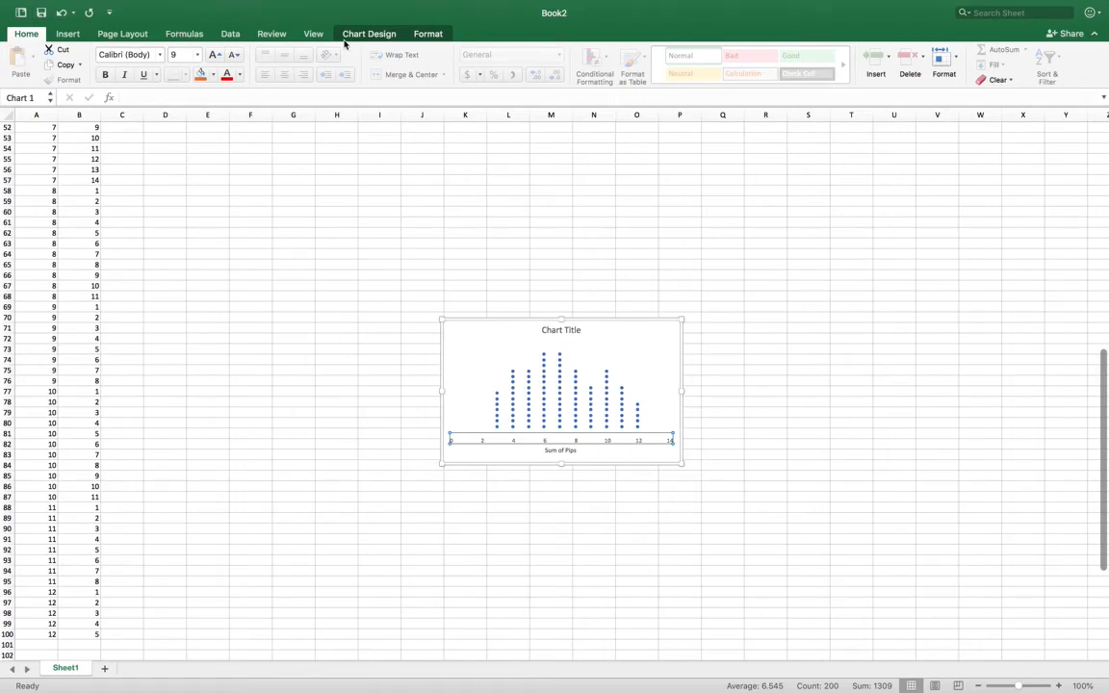
pyautogui.click(429, 33)
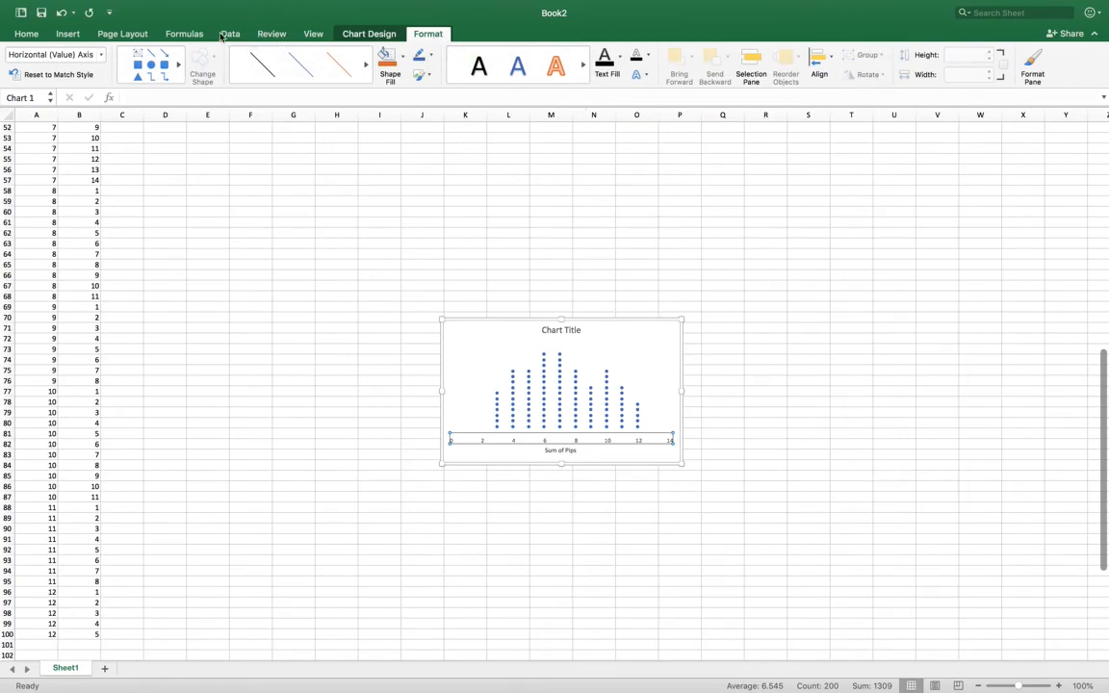
pyautogui.click(75, 39)
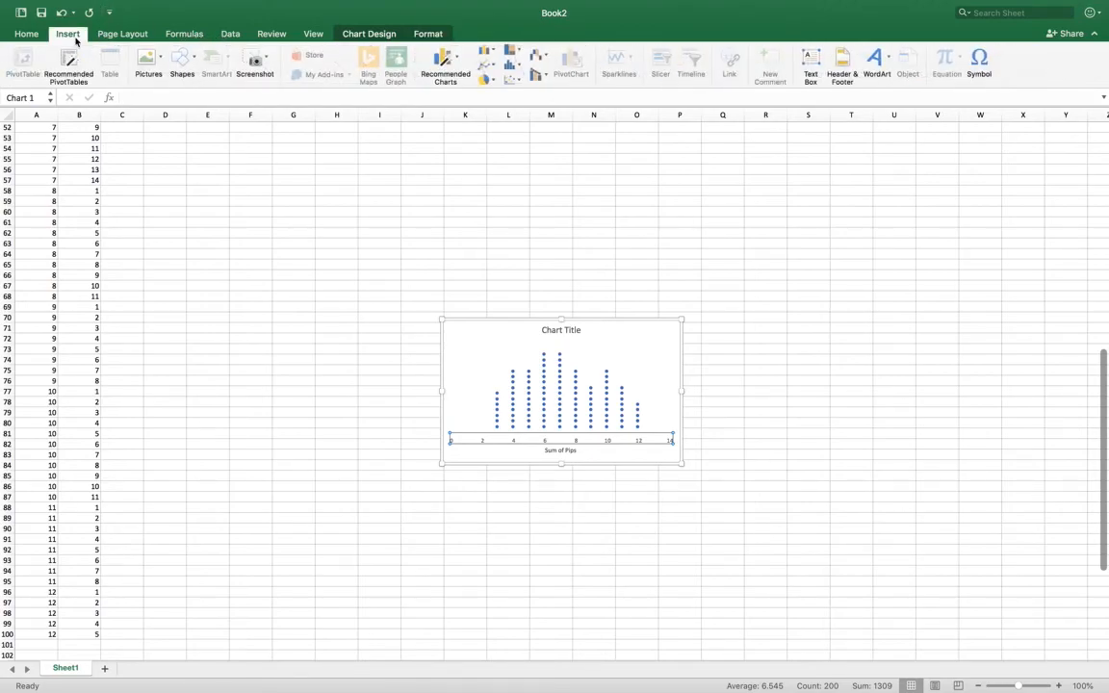
pyautogui.click(75, 36)
# - Format the selected horizontal axis with a minimum bound of 2 and a maximum bound of 12
pyautogui.moveTo(118, 9)
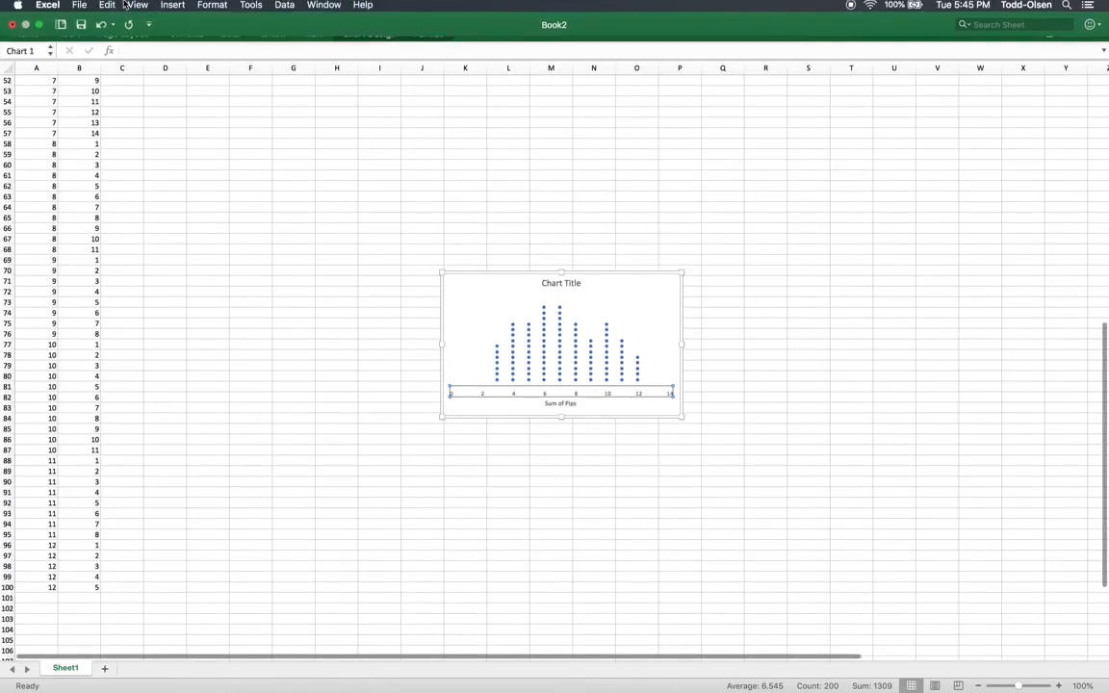
pyautogui.click(213, 8)
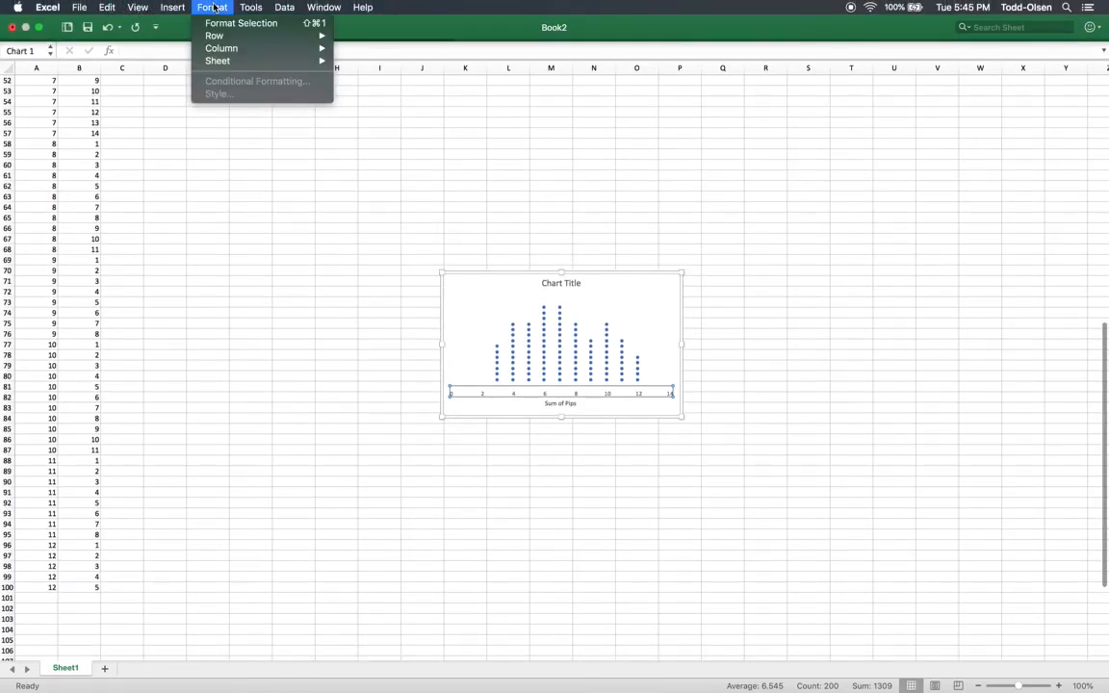
pyautogui.click(218, 23)
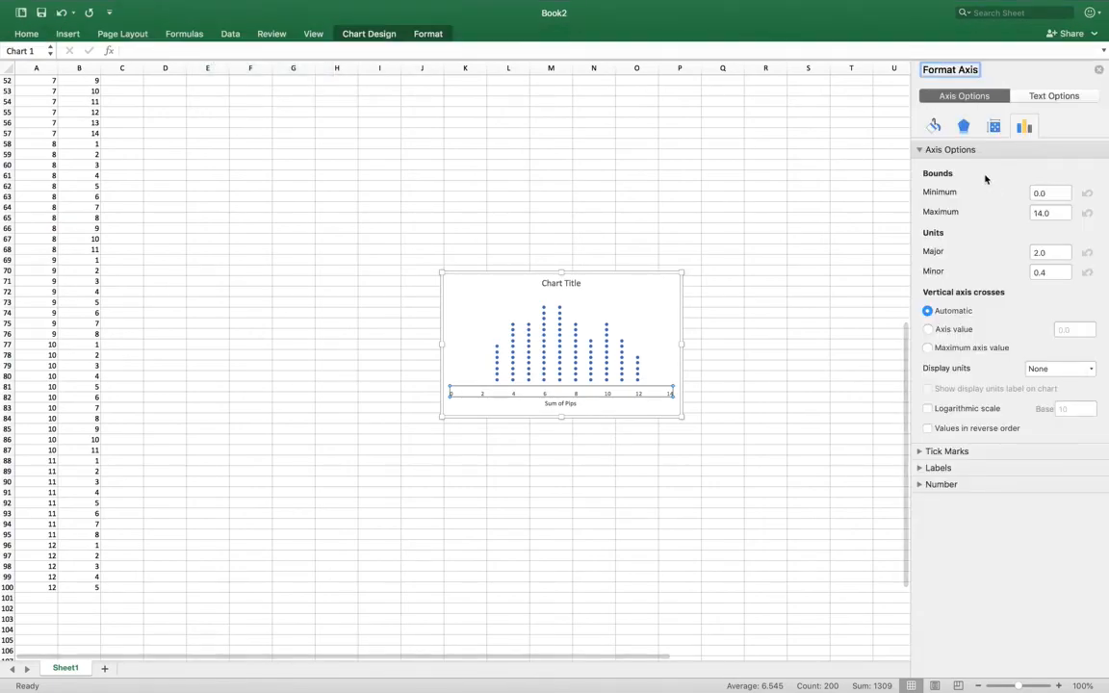
pyautogui.click(1047, 193)
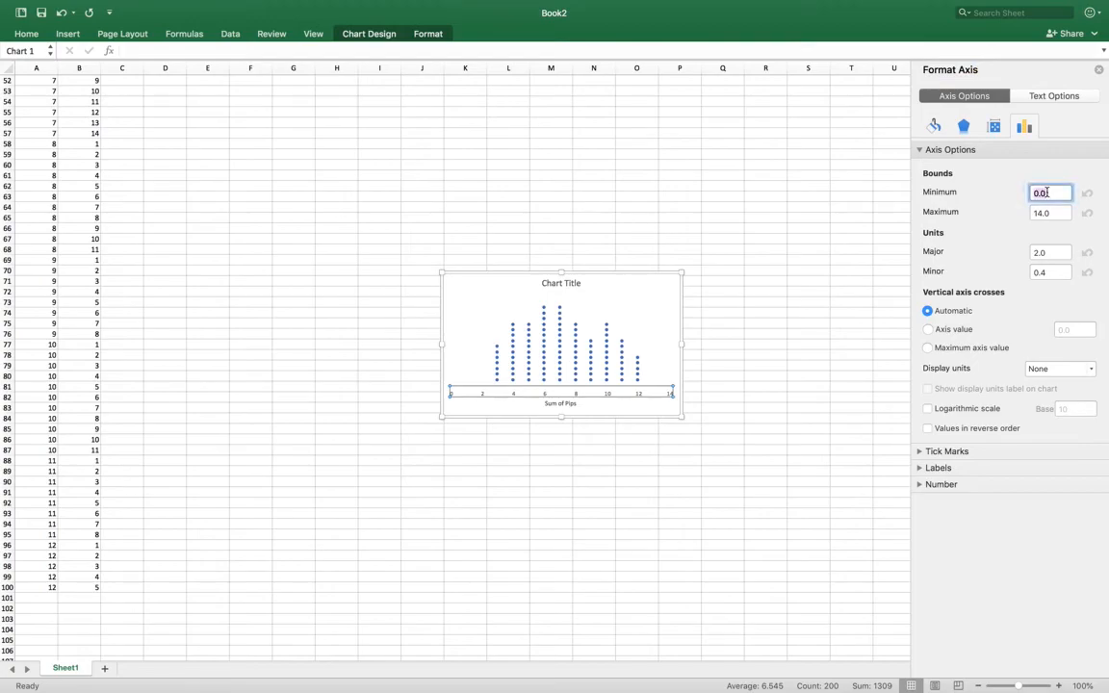
pyautogui.write('2')
pyautogui.click(1042, 213)
pyautogui.press('BackSpace')
pyautogui.write('2')
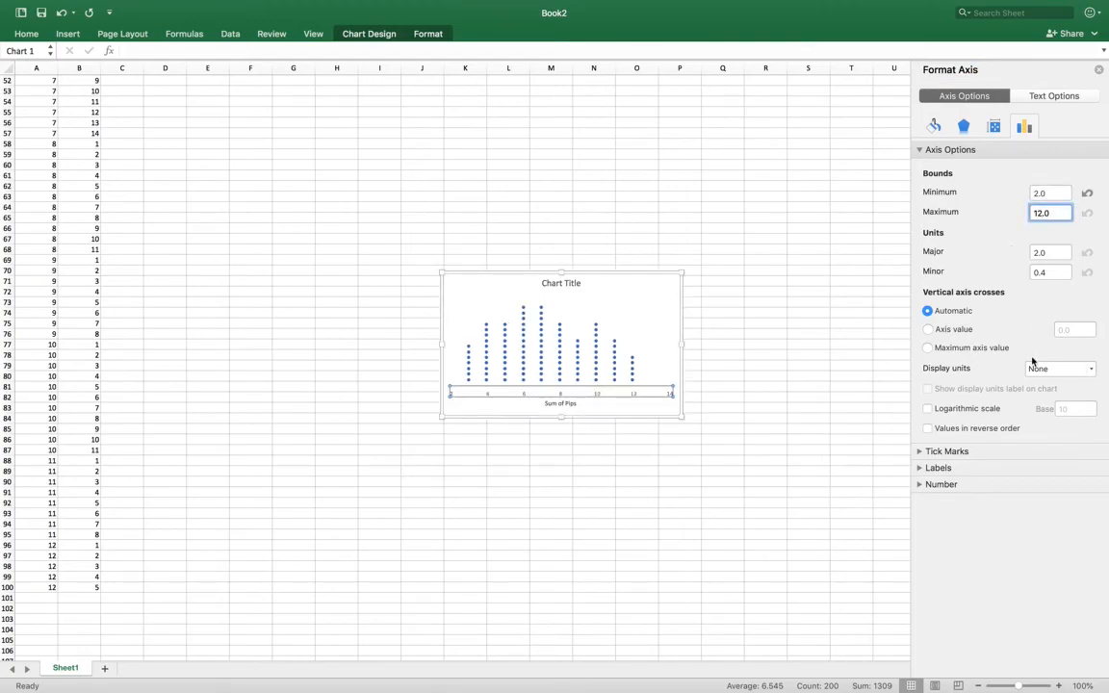
# - Set the horizontal axis major unit to 1 and deselect the chart
pyautogui.click(1050, 272)
pyautogui.click(1037, 252)
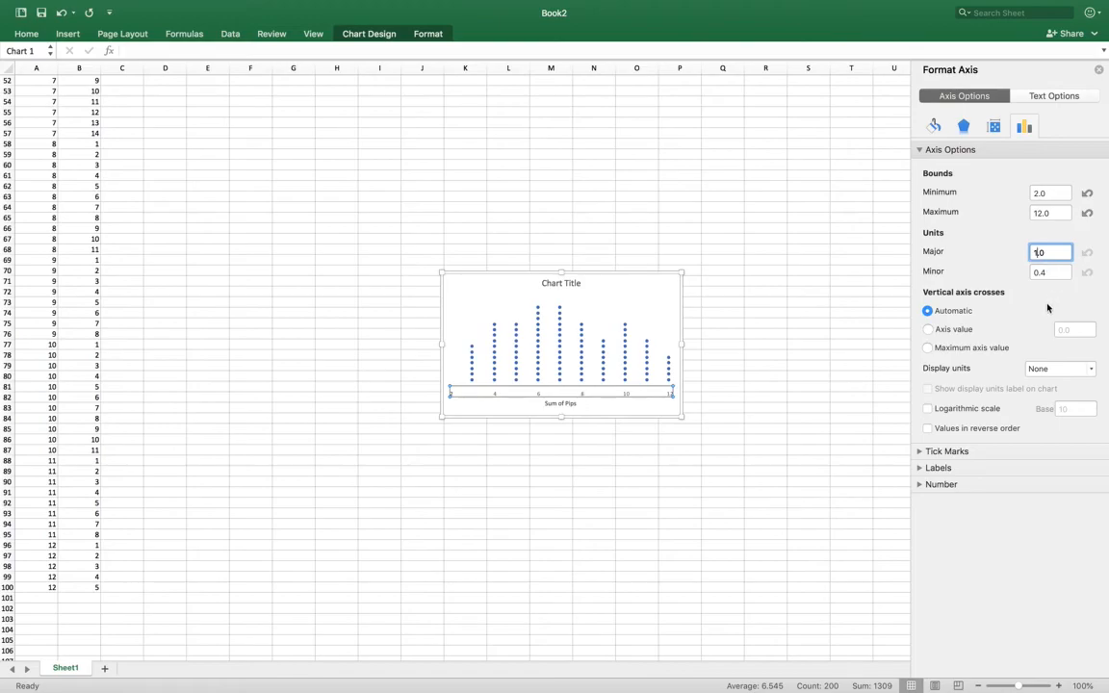
pyautogui.click(1051, 273)
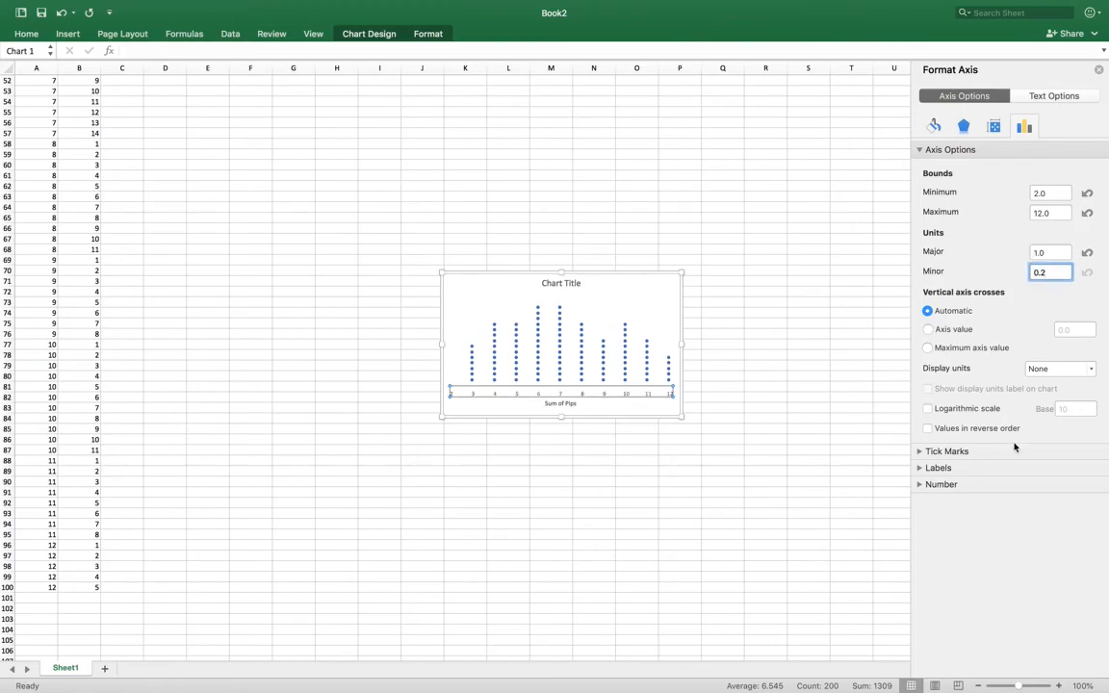
pyautogui.click(762, 451)
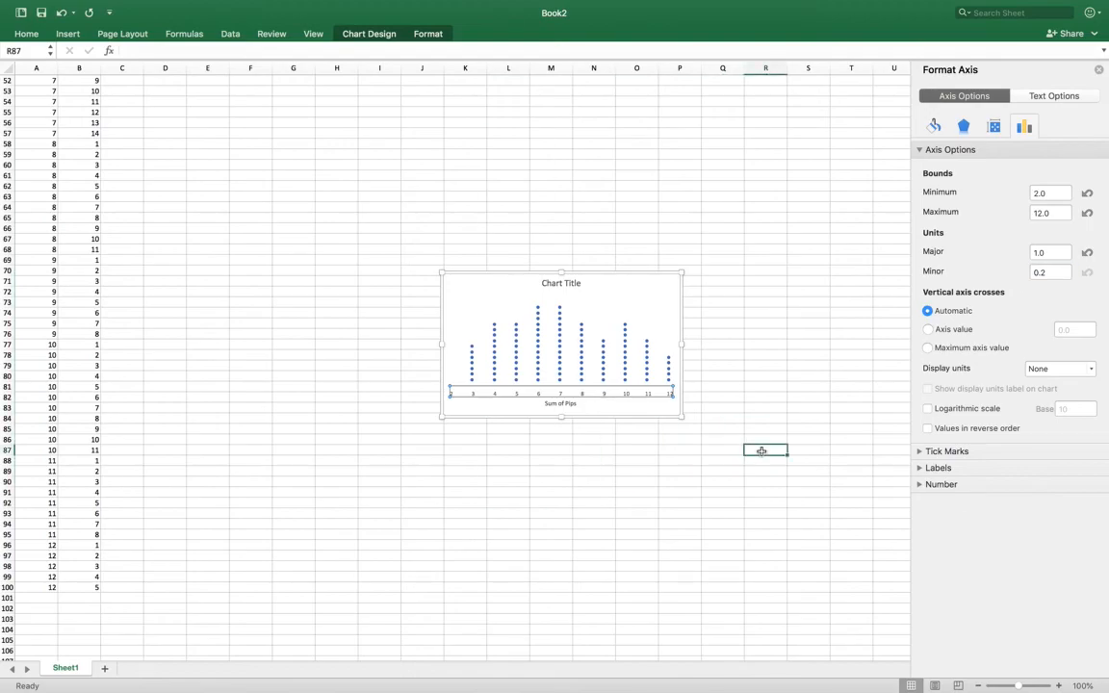
# - Set the chart title to "Frequency Plot for Rolling Two Fair Dice 100 Times" and enlarge the chart to about double its width and height
pyautogui.click(568, 283)
pyautogui.doubleClick(568, 283)
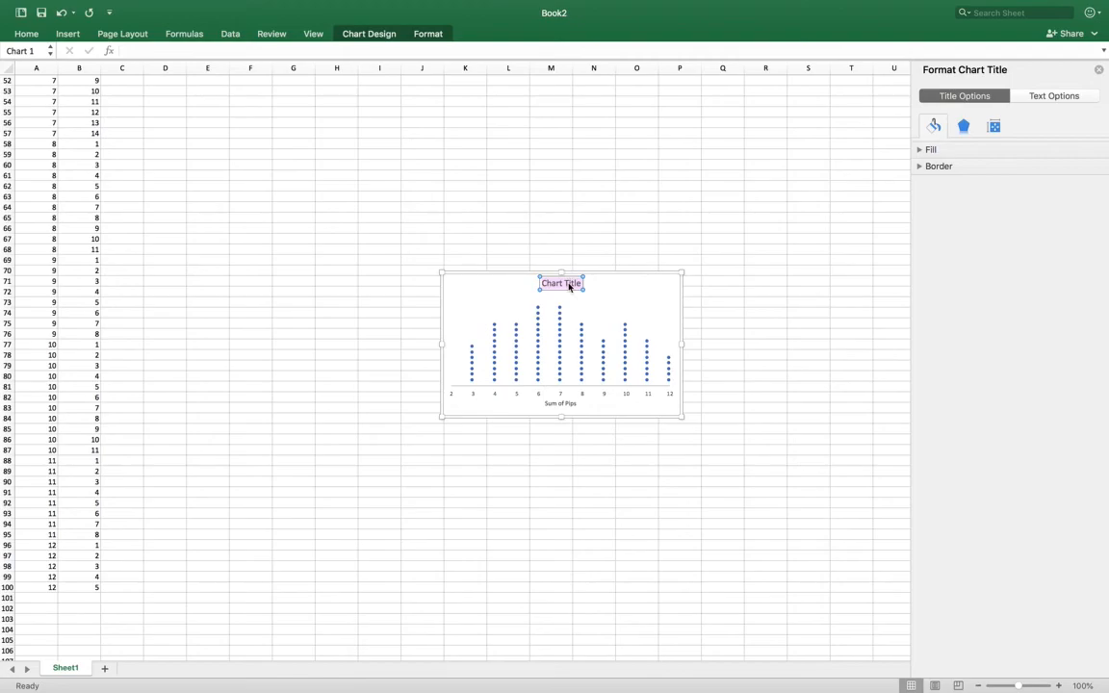
pyautogui.write('Frequency Plot f')
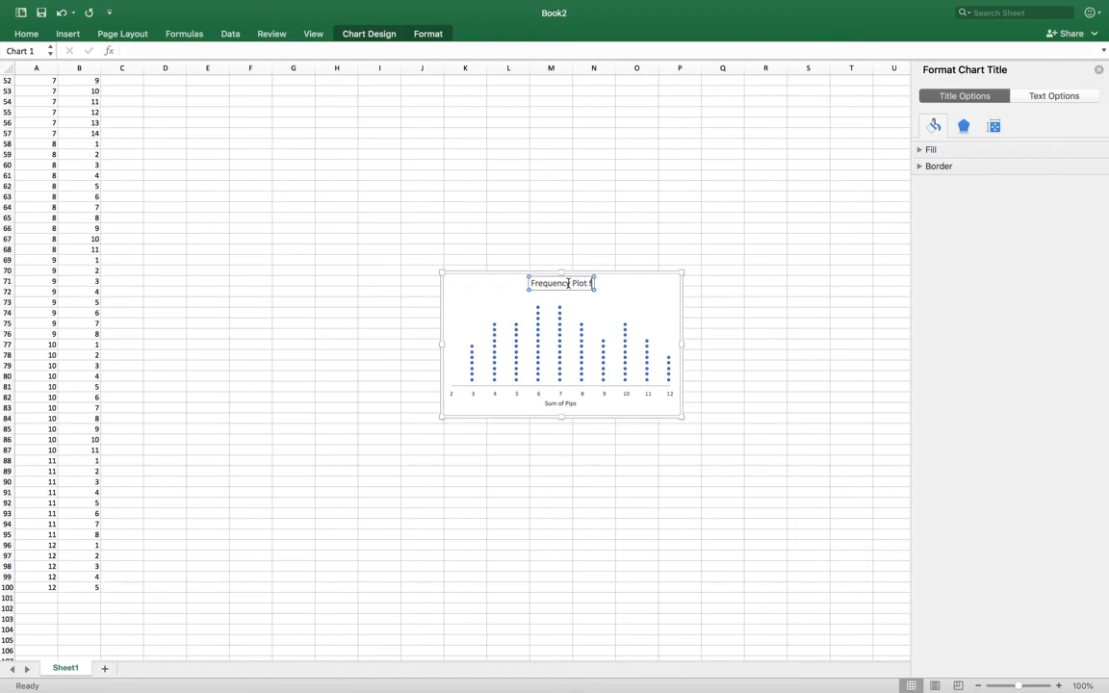
pyautogui.write('or')
pyautogui.write(' Roll')
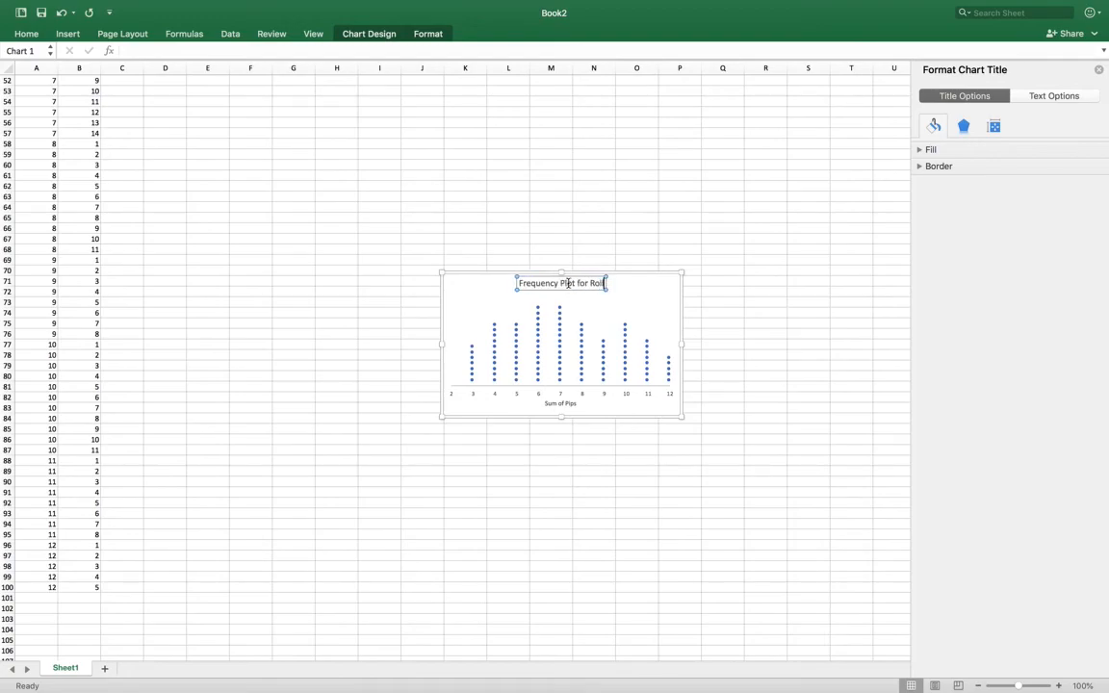
pyautogui.write('ing T')
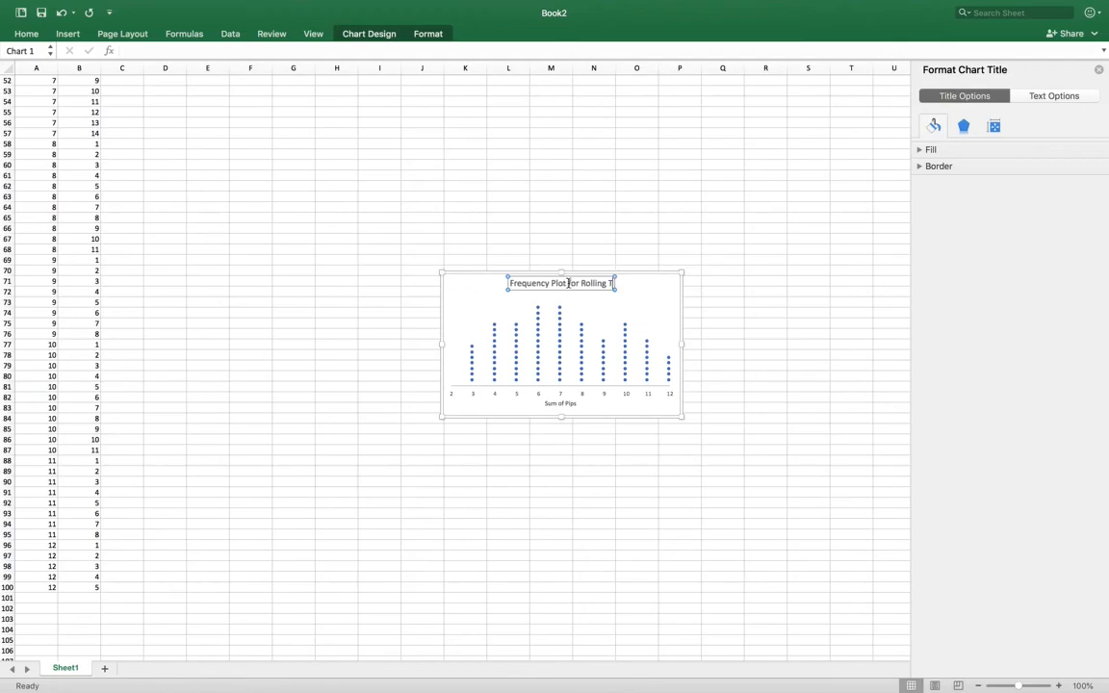
pyautogui.write('wo Fa')
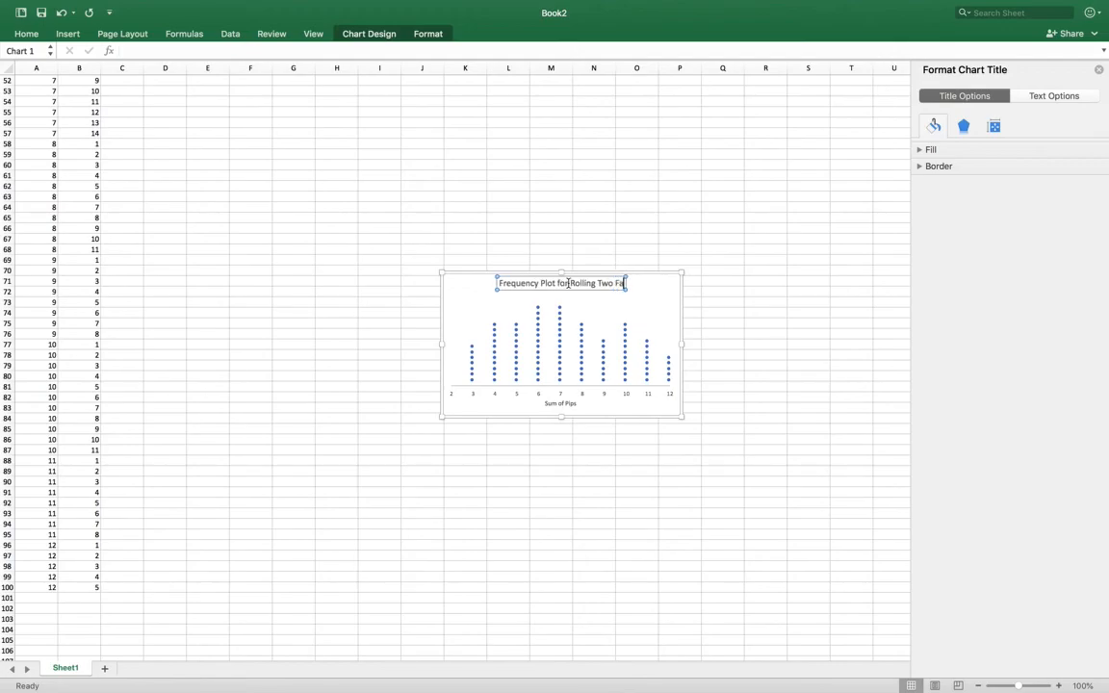
pyautogui.write('ir Dice')
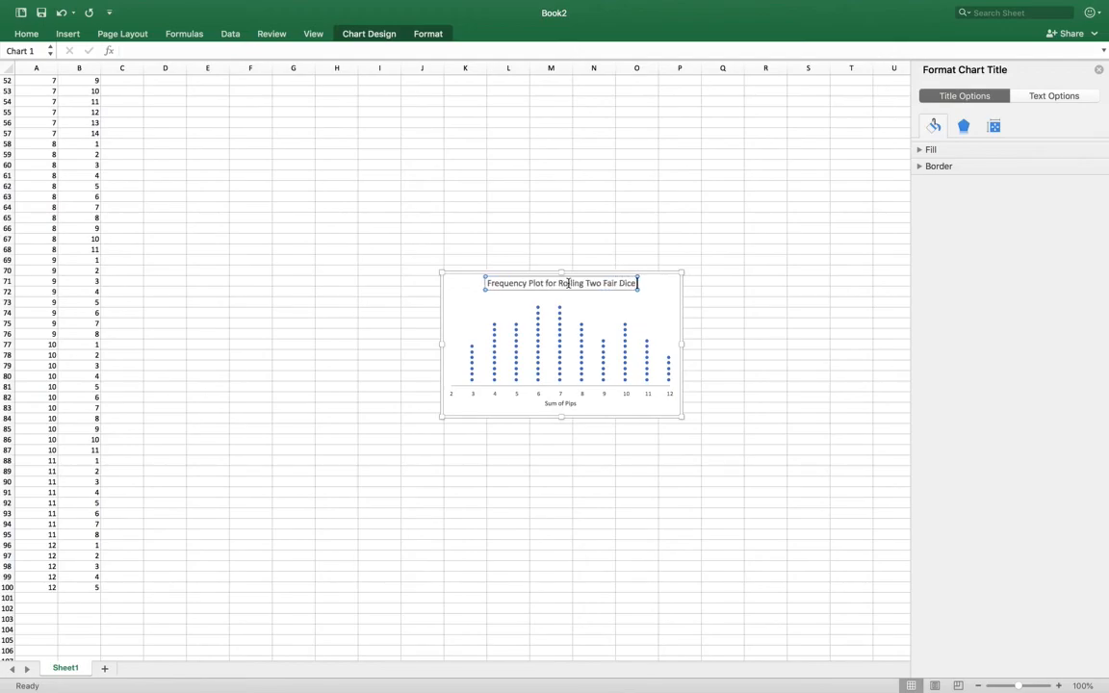
pyautogui.write(' 100 Times')
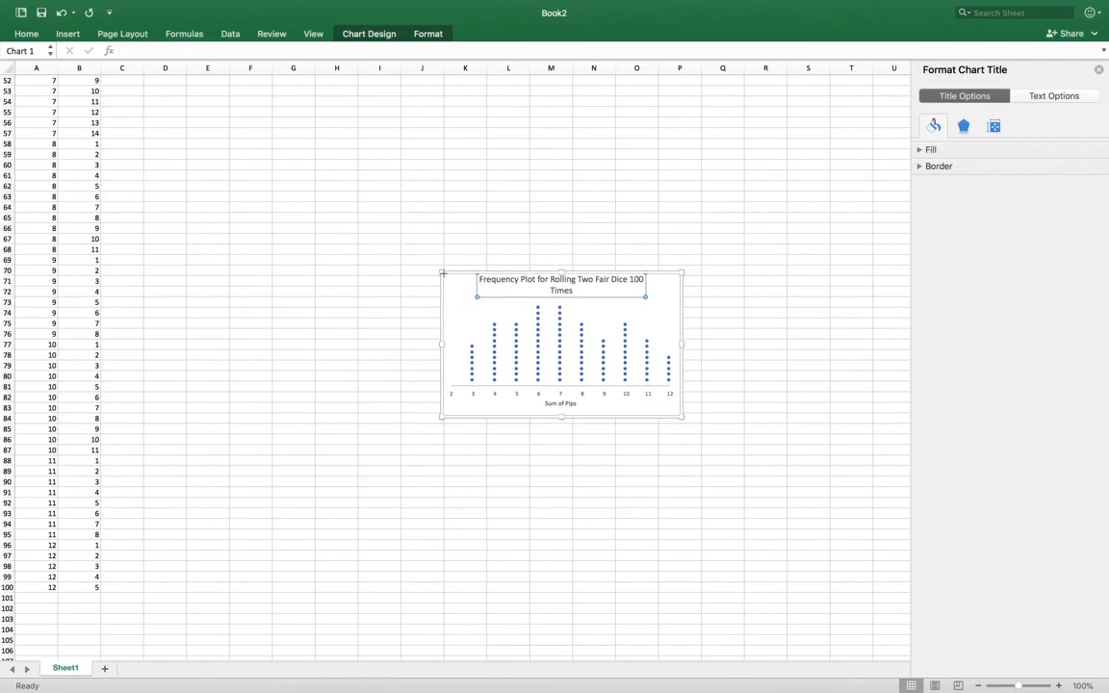
pyautogui.moveTo(443, 273); pyautogui.dragTo(209, 110)
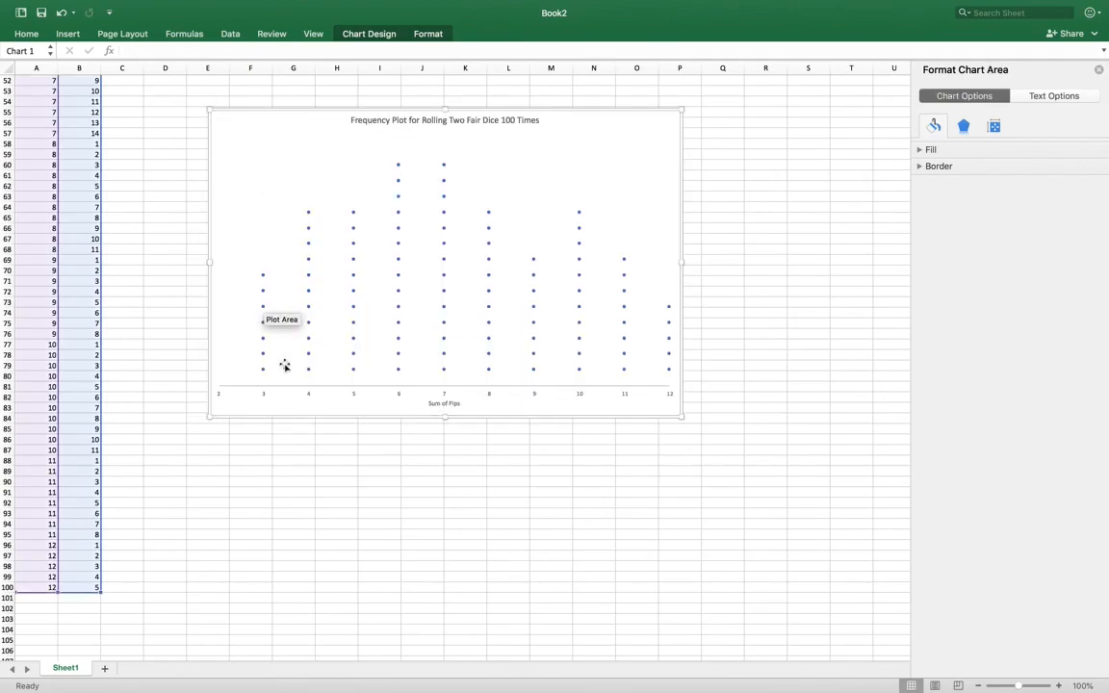
# - Change the data series markers to the built-in X type
pyautogui.click(580, 309)
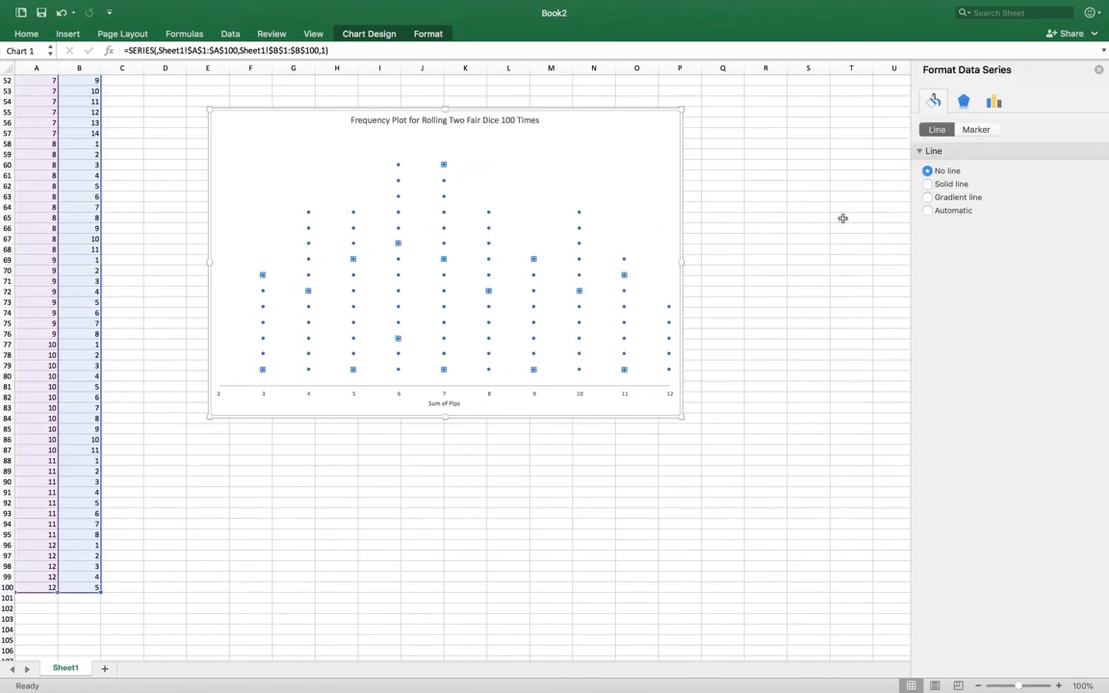
pyautogui.click(987, 131)
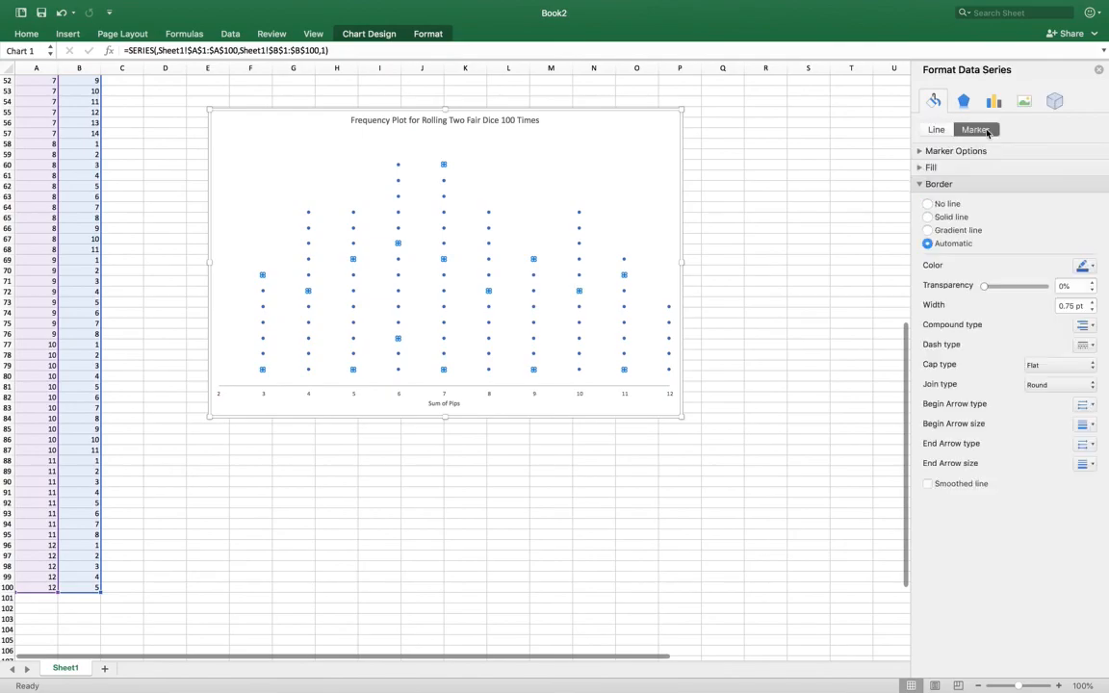
pyautogui.click(919, 152)
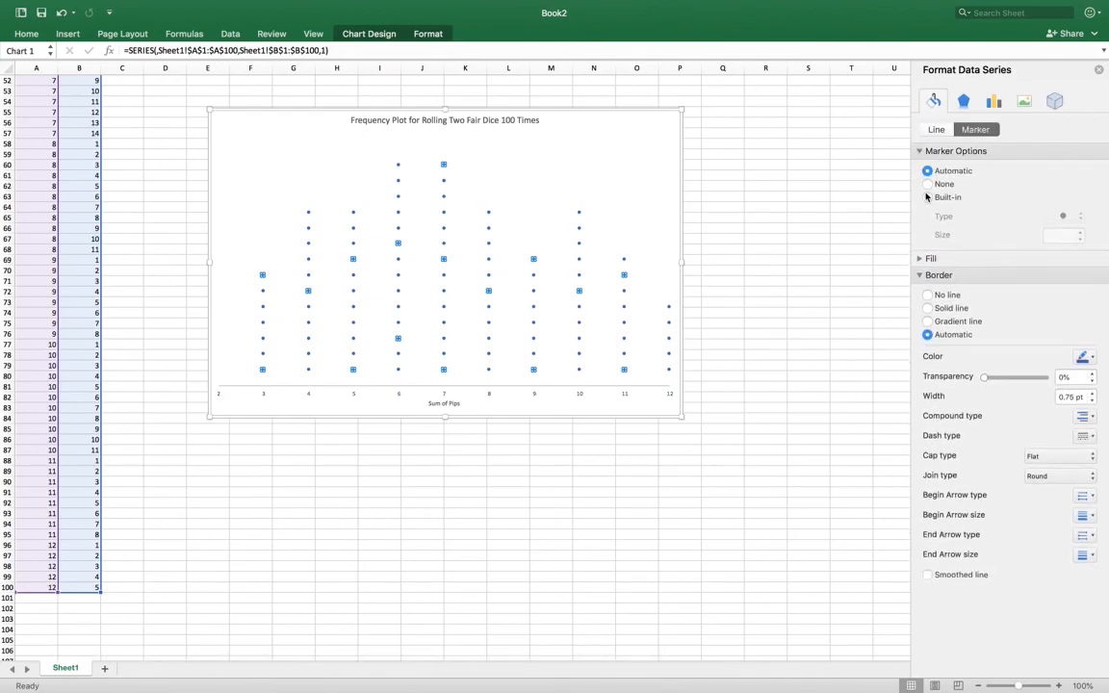
pyautogui.click(928, 197)
pyautogui.click(1084, 218)
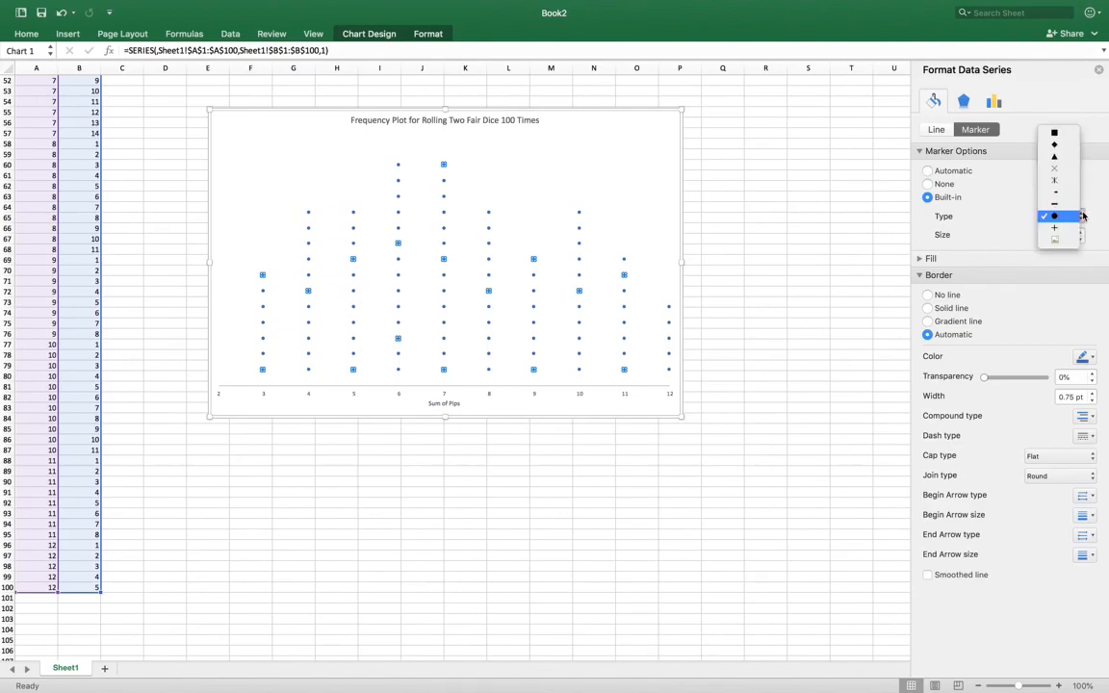
pyautogui.click(1084, 218)
pyautogui.click(1084, 219)
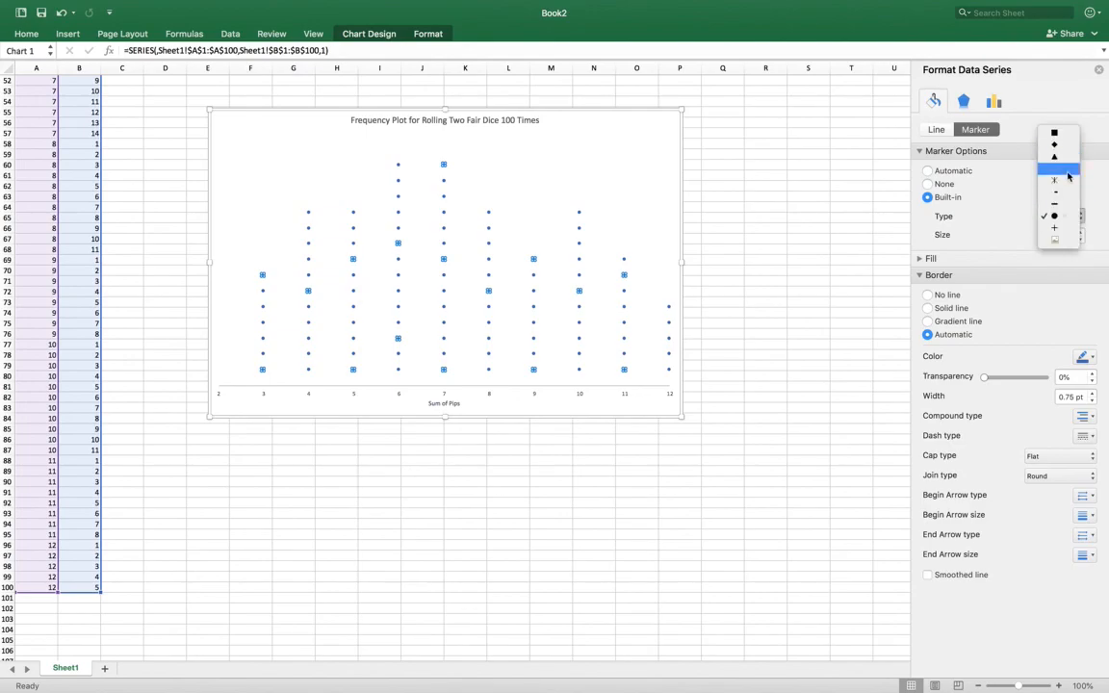
pyautogui.click(1068, 174)
# - Increase the X marker size to 8 and deselect the chart
pyautogui.click(1080, 232)
pyautogui.click(1080, 232)
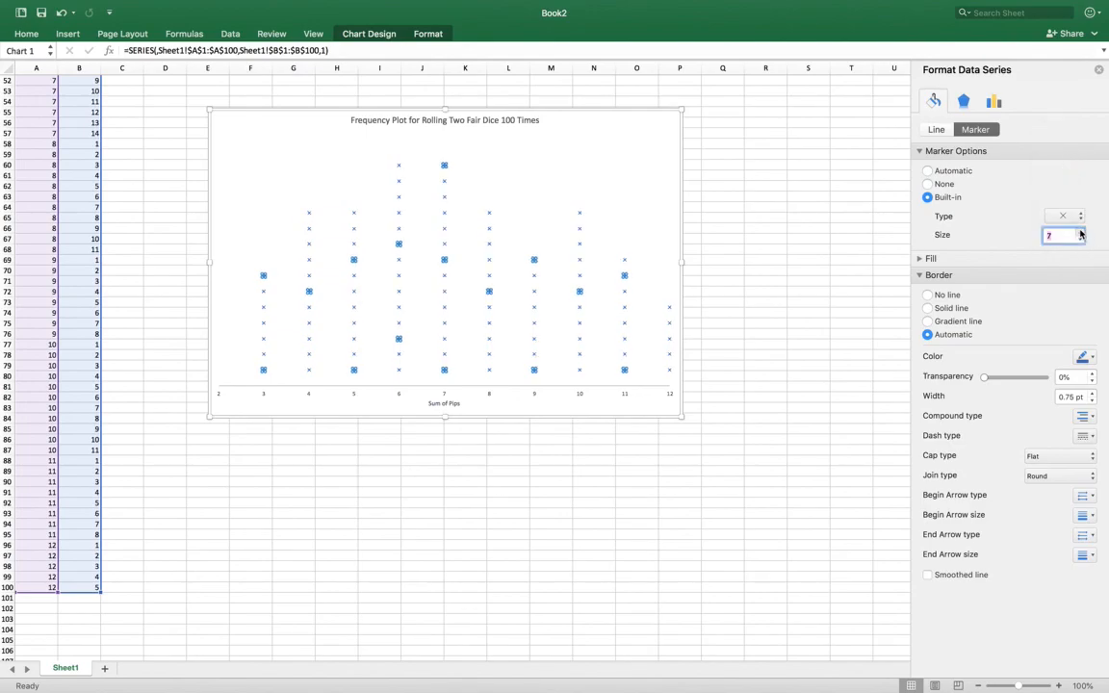
pyautogui.click(1080, 232)
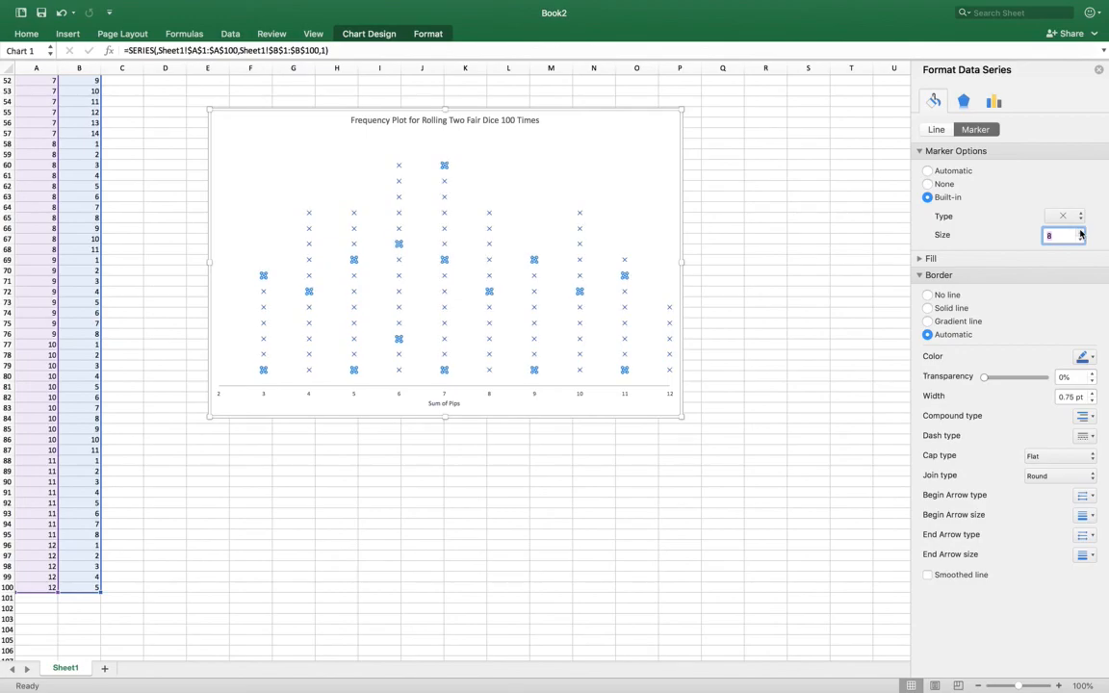
pyautogui.click(547, 233)
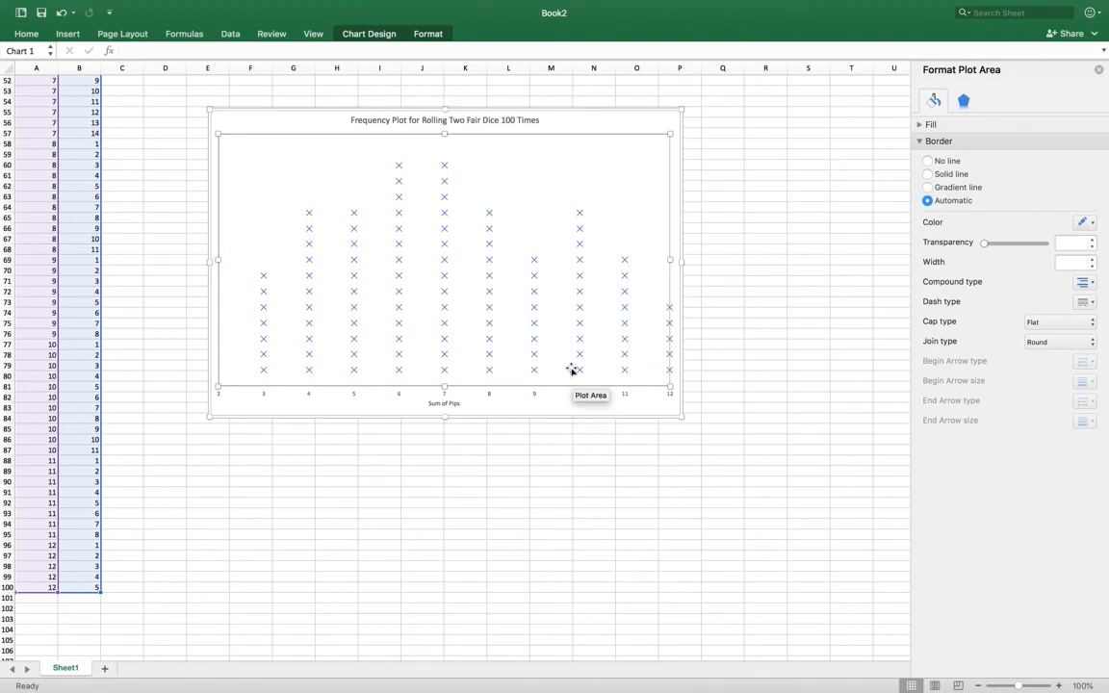
pyautogui.click(781, 196)
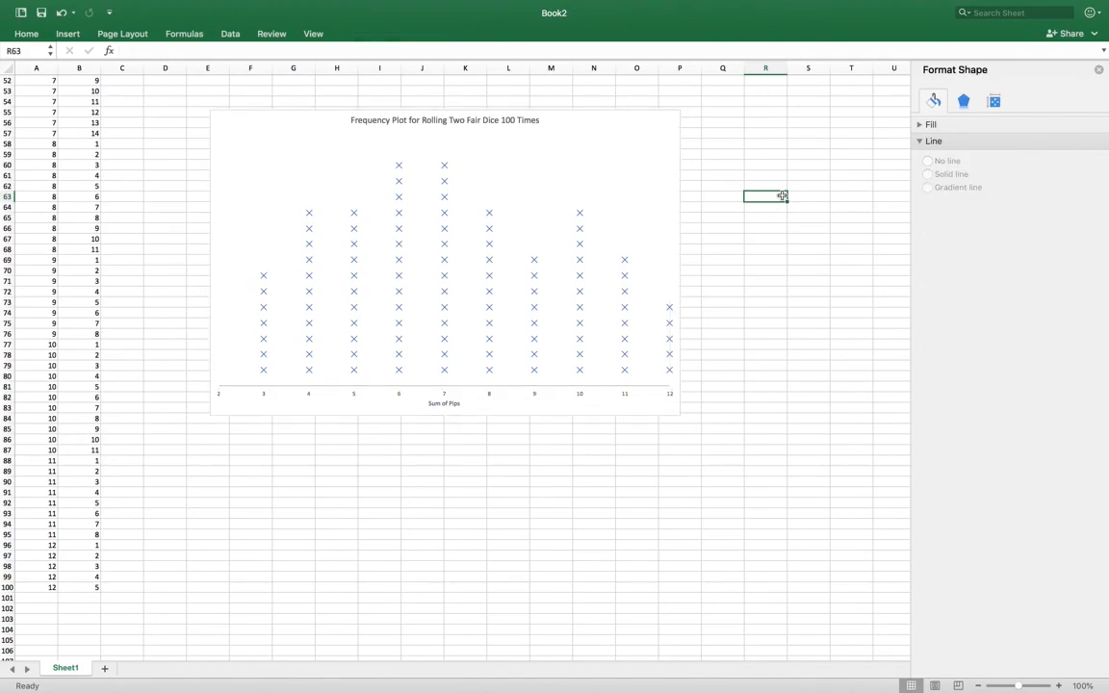